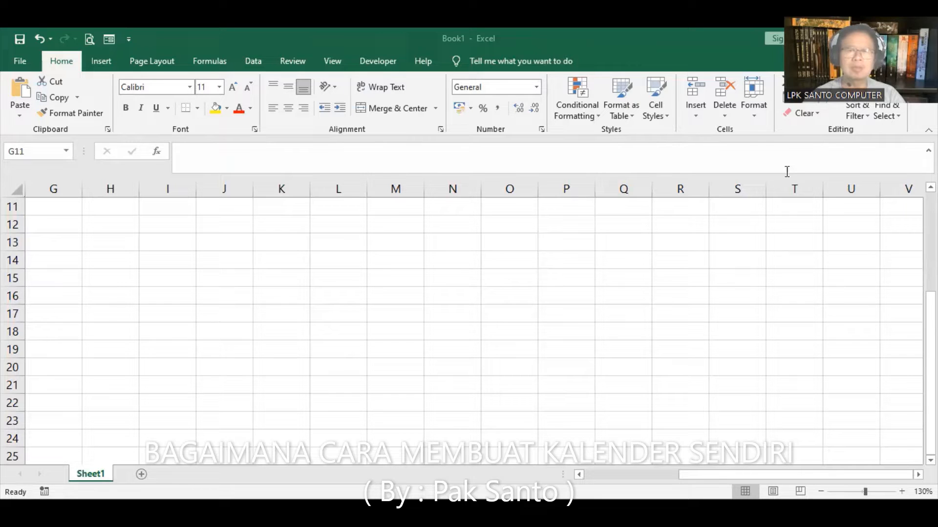
# Insert the DATE function into cell G11 by searching for DATE among the available functions
pyautogui.click(57, 208)
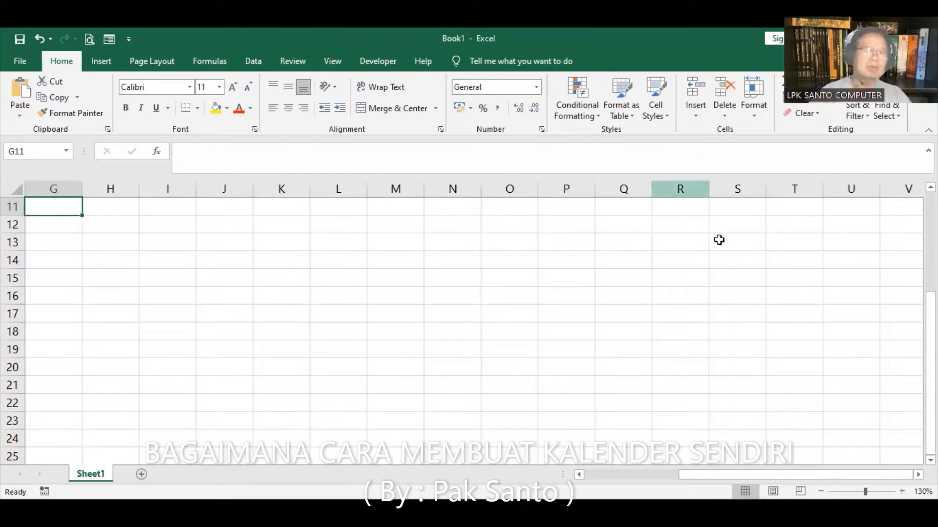
pyautogui.click(158, 153)
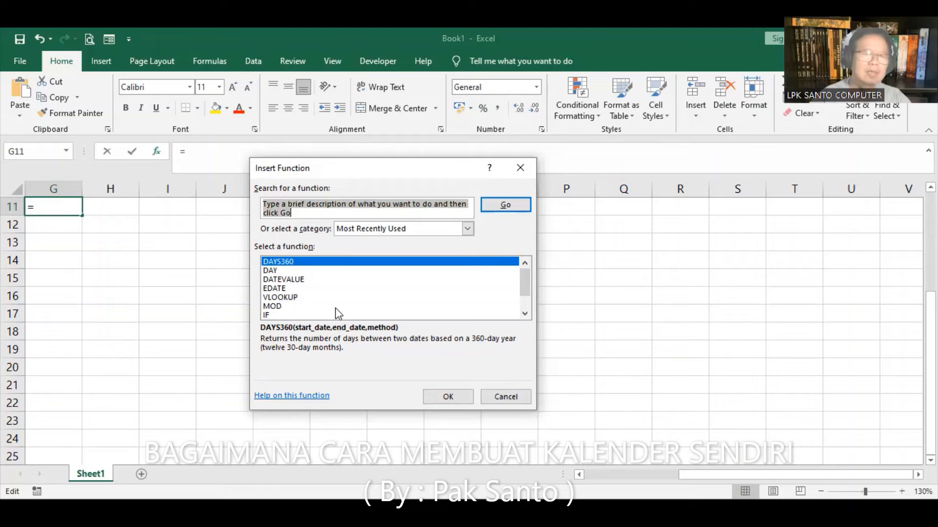
pyautogui.scroll(-1, 337, 313)
pyautogui.scroll(1, 309, 277)
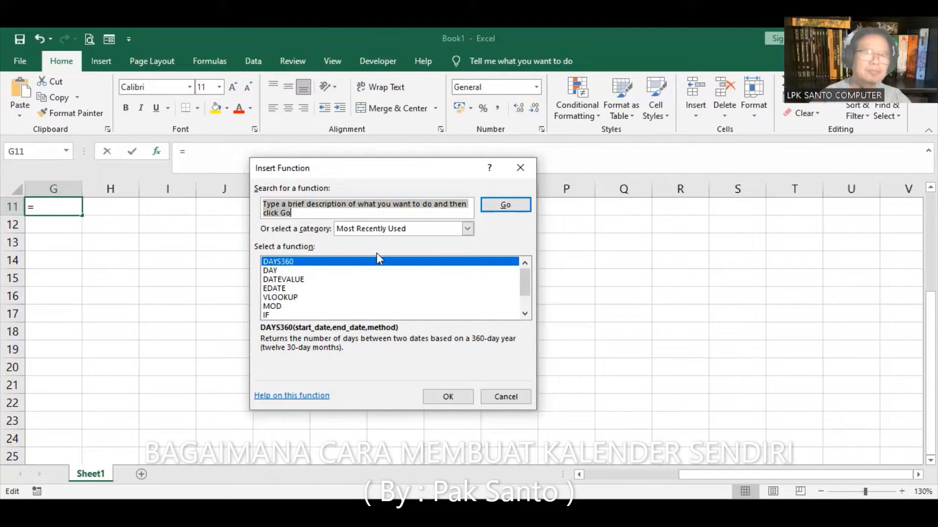
pyautogui.write('DATE')
pyautogui.press('Return')
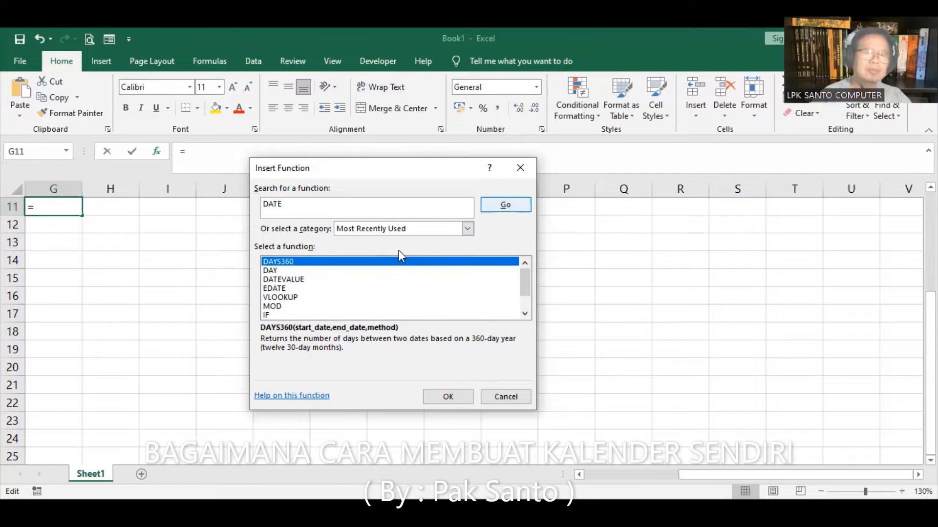
pyautogui.click(443, 397)
# Set the DATE function's arguments to year 2023, month 1 and day 1, and apply them to cell G11
pyautogui.write('2023')
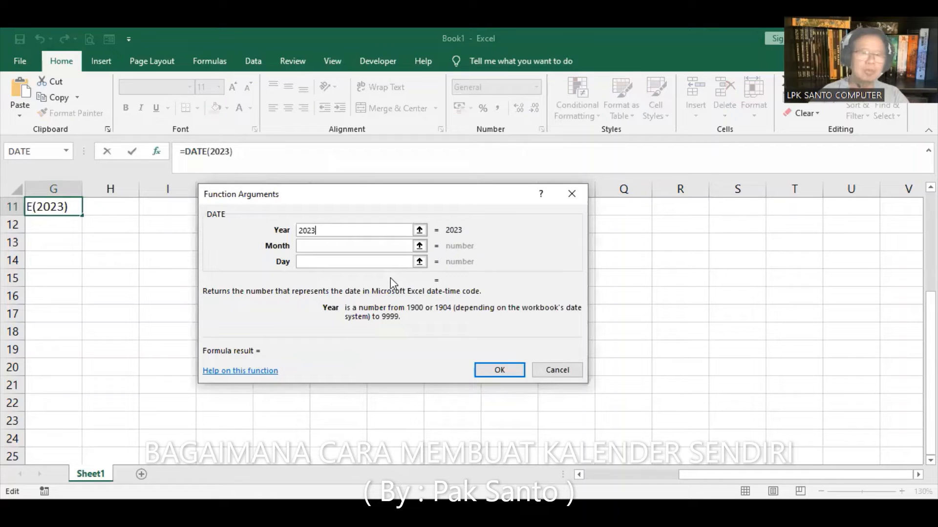
pyautogui.press('Tab')
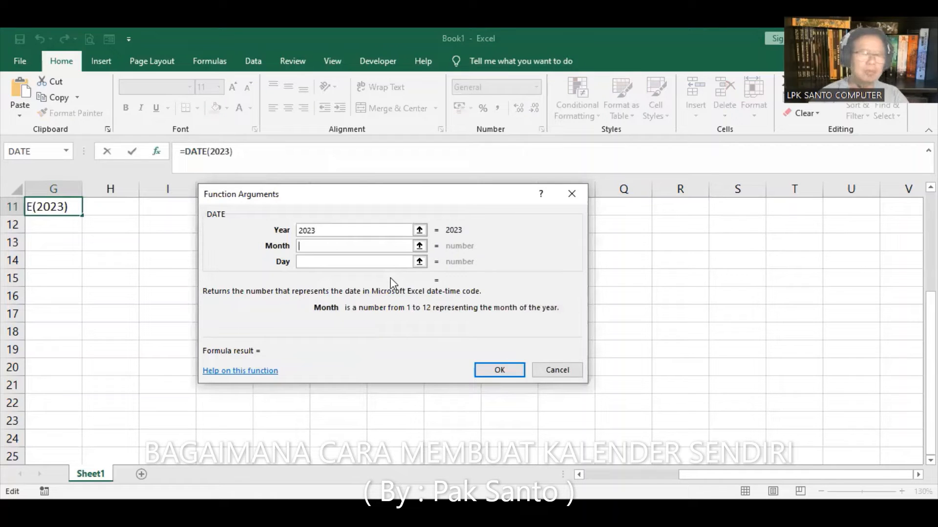
pyautogui.write('1')
pyautogui.press('Tab')
pyautogui.write('1')
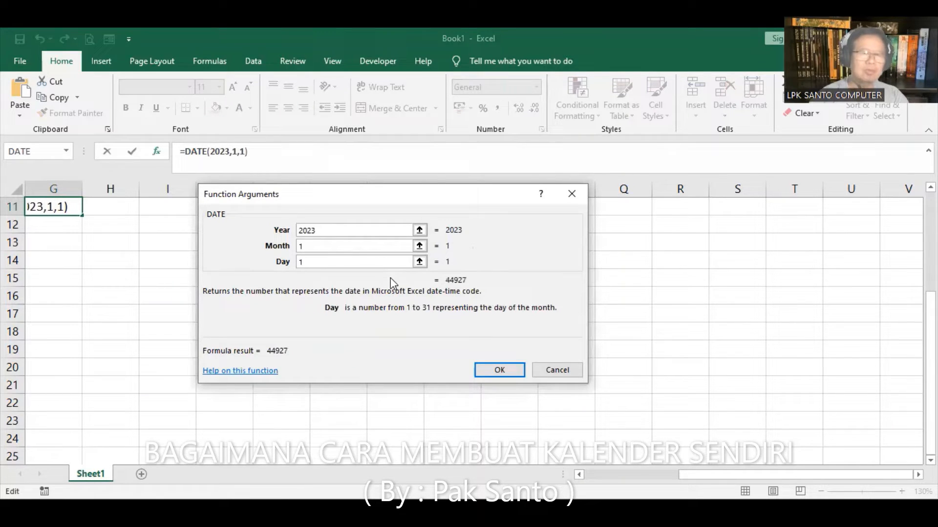
pyautogui.click(502, 367)
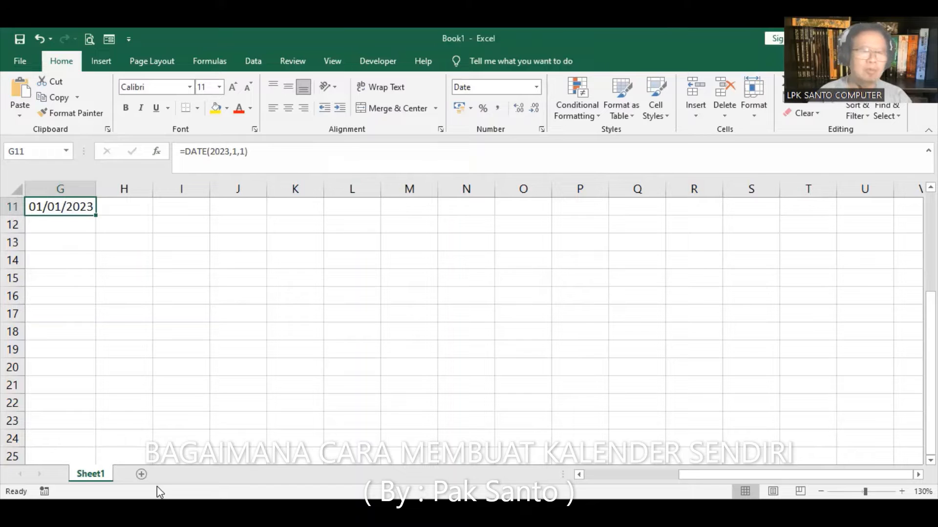
# Format the date in cell G11 with the "14 Mar 2012" date type
pyautogui.rightClick(72, 205)
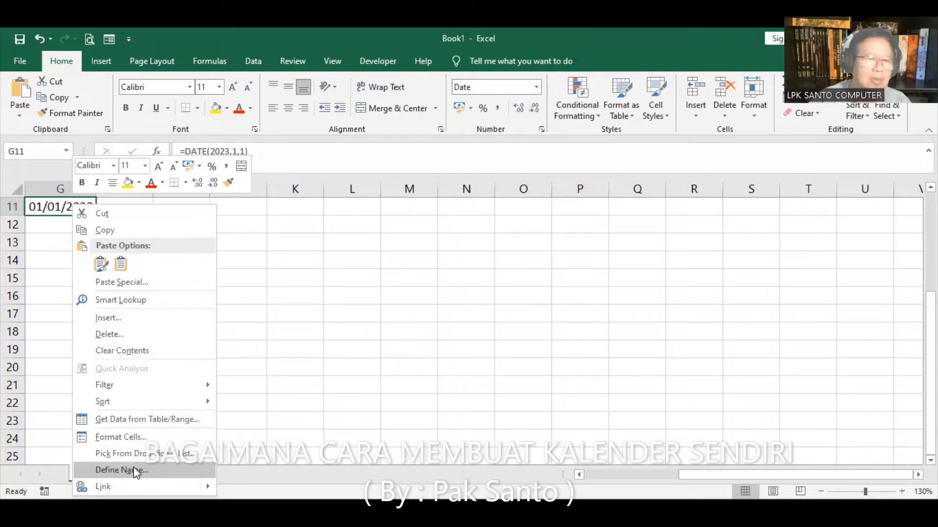
pyautogui.click(134, 438)
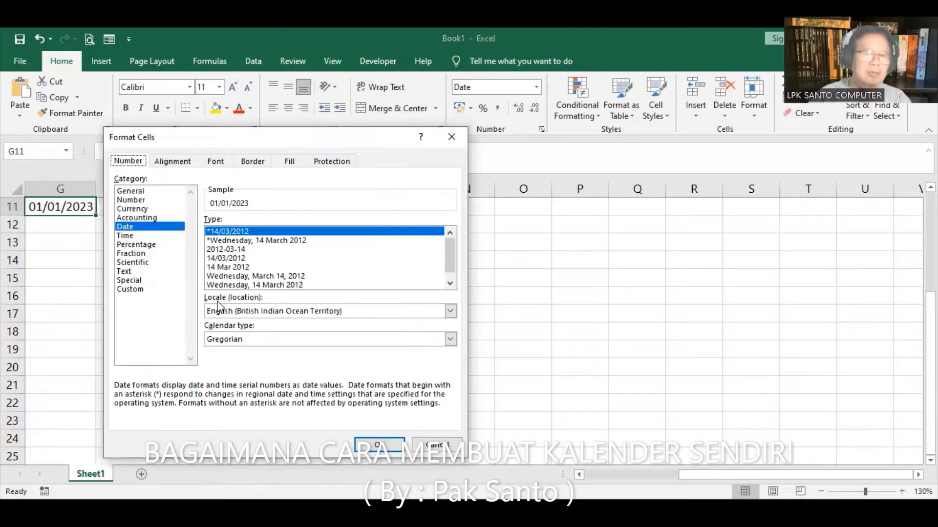
pyautogui.click(238, 268)
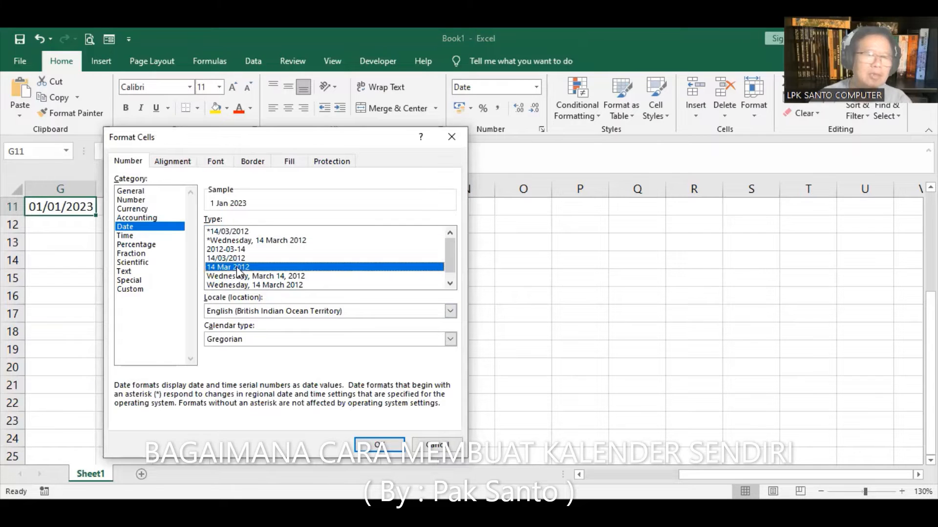
pyautogui.click(380, 445)
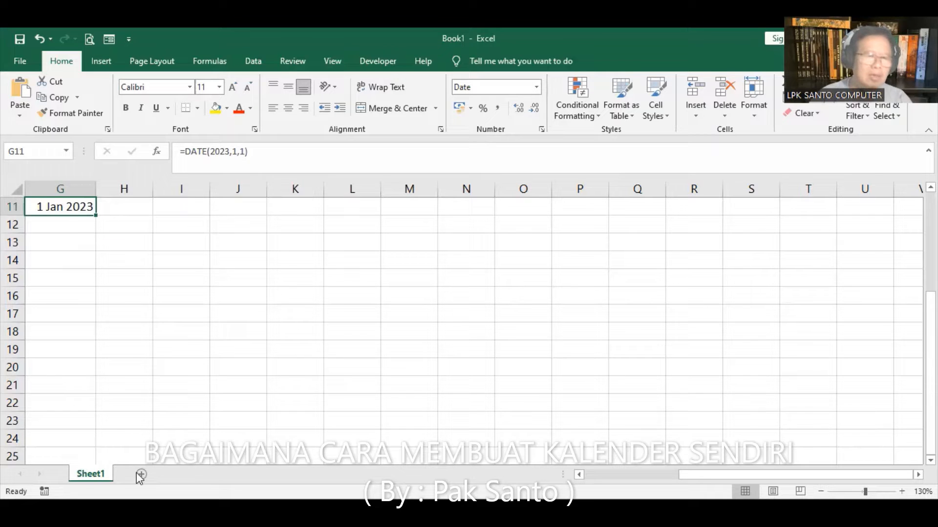
# Remove the year code yyyy from cell G11's custom number format, leaving only the day and month as d mmm
pyautogui.rightClick(76, 209)
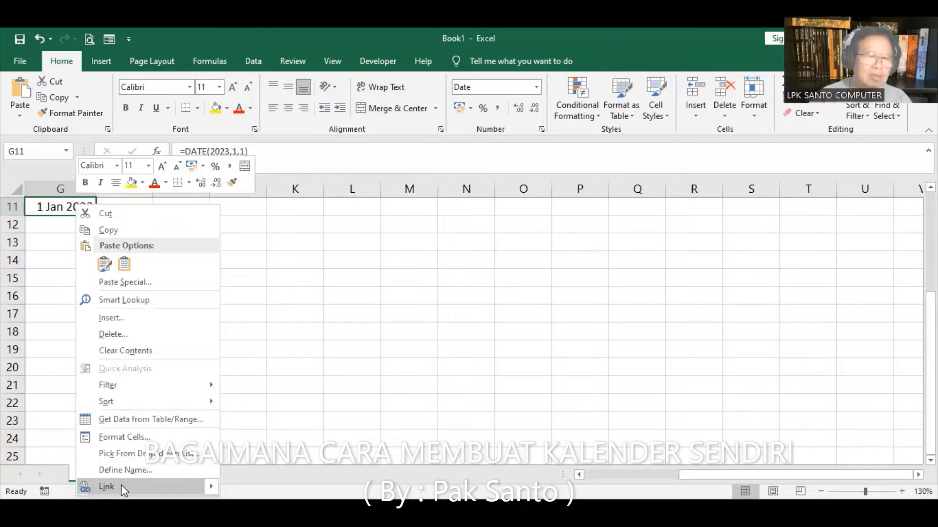
pyautogui.click(139, 437)
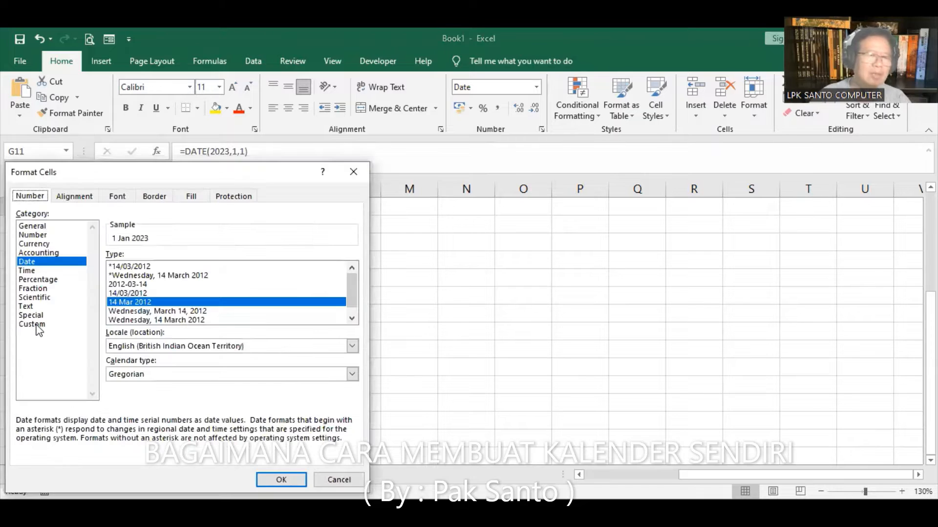
pyautogui.click(35, 324)
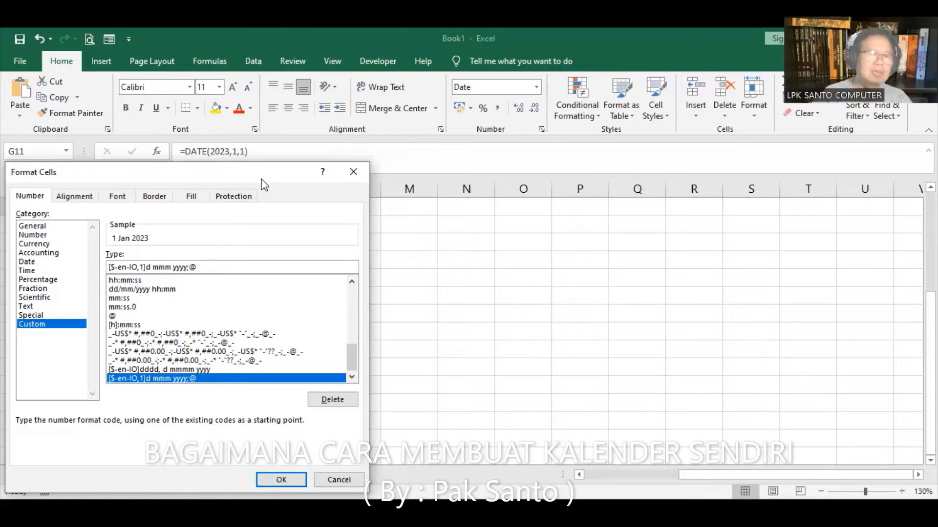
pyautogui.moveTo(263, 181); pyautogui.dragTo(412, 183)
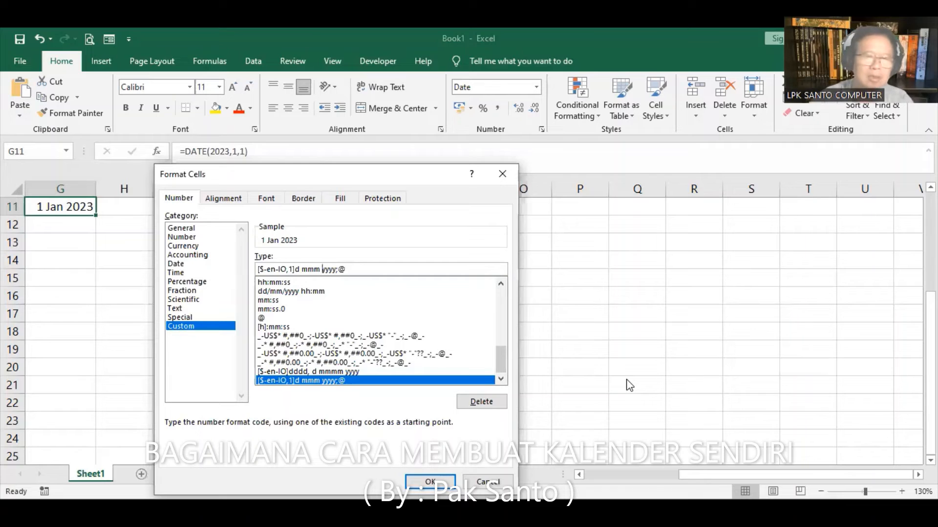
pyautogui.press('Delete')
pyautogui.press('Delete')
pyautogui.press('Delete')
pyautogui.press('Delete')
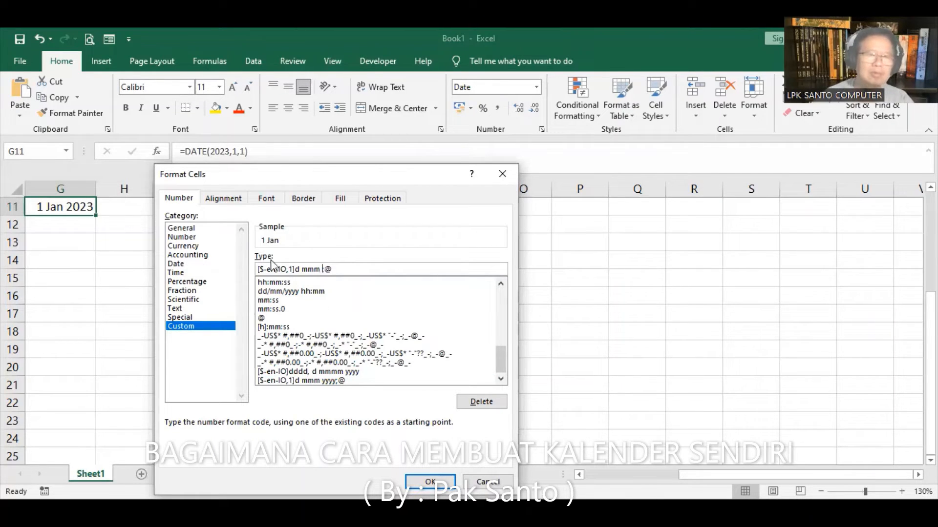
pyautogui.click(421, 484)
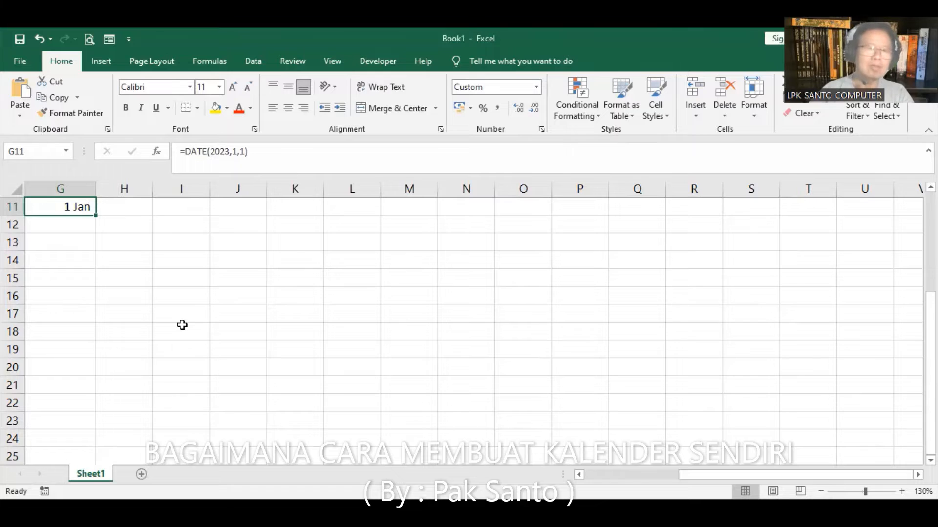
# Centre the date in cell G11, make it bold and set its font size to 12
pyautogui.click(289, 108)
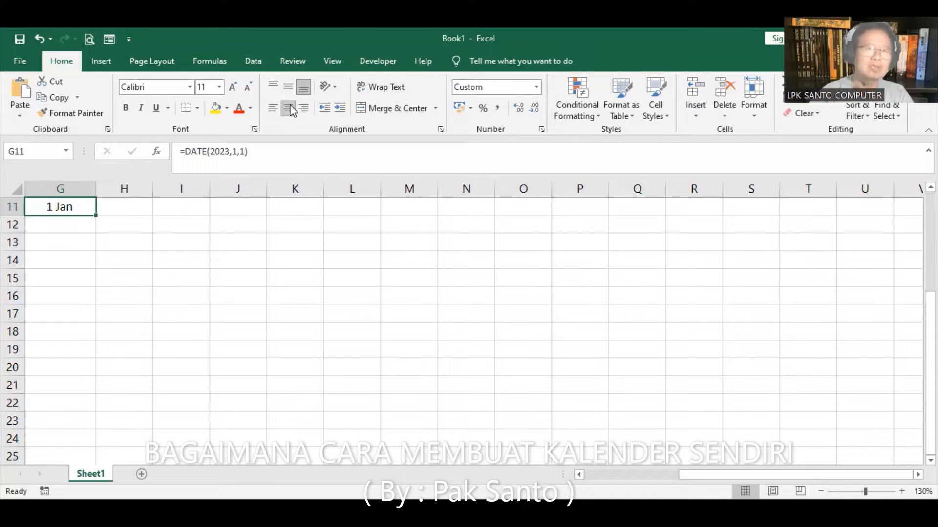
pyautogui.click(126, 108)
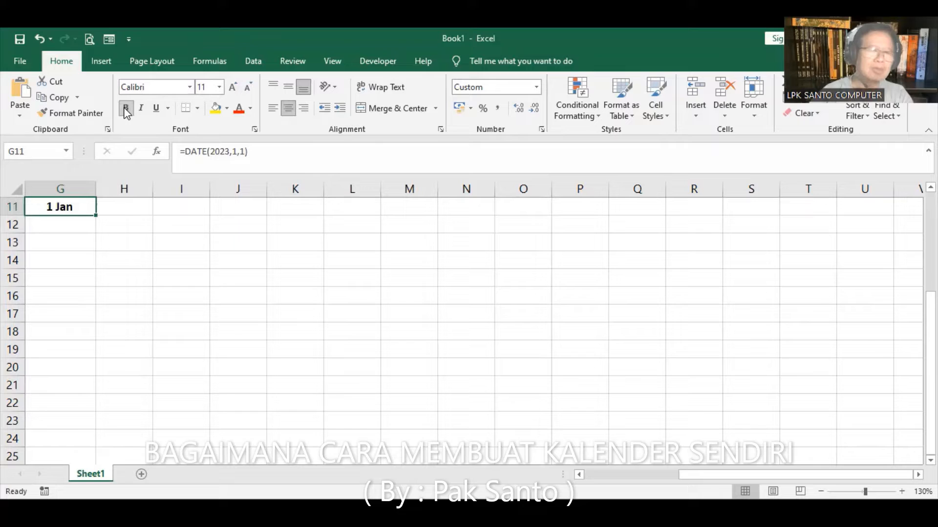
pyautogui.click(218, 87)
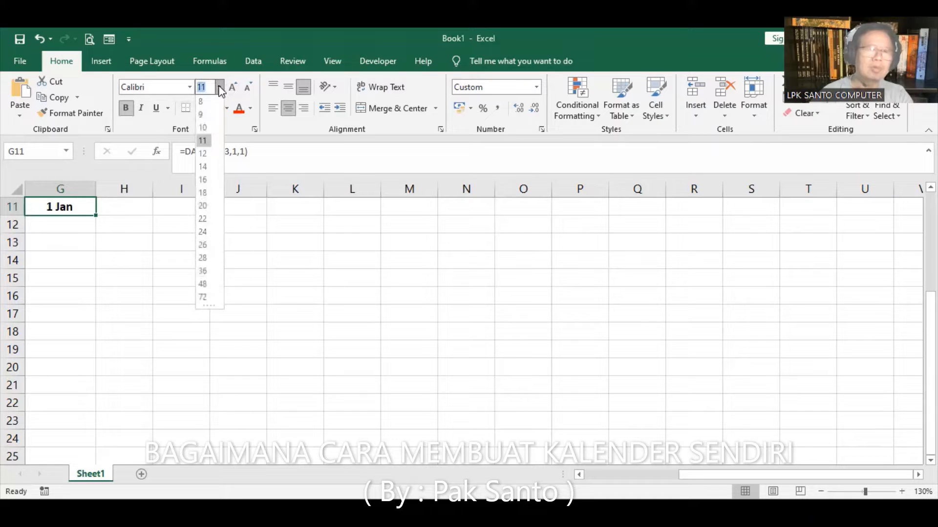
pyautogui.click(202, 156)
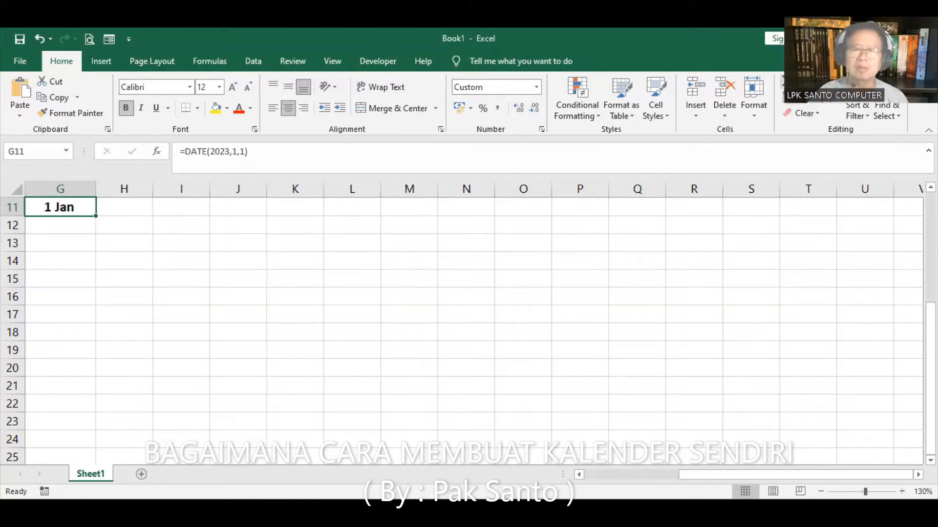
# Try to fill a date series from cell G11 down the column, using Month as the date unit and step value 1
pyautogui.click(810, 105)
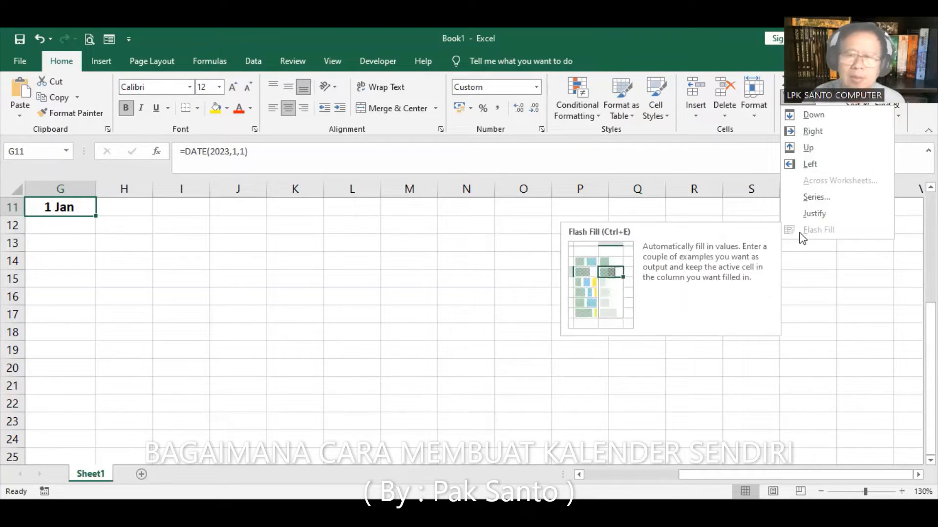
pyautogui.click(811, 202)
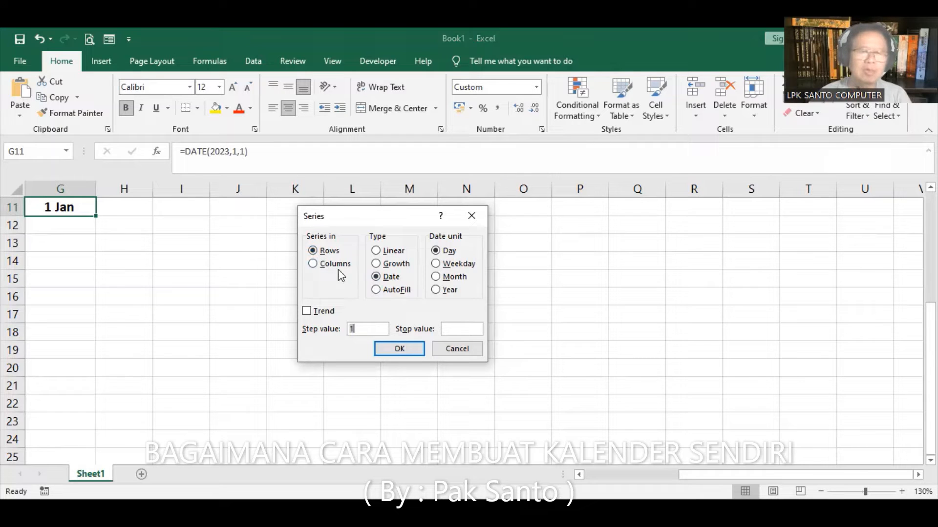
pyautogui.click(314, 263)
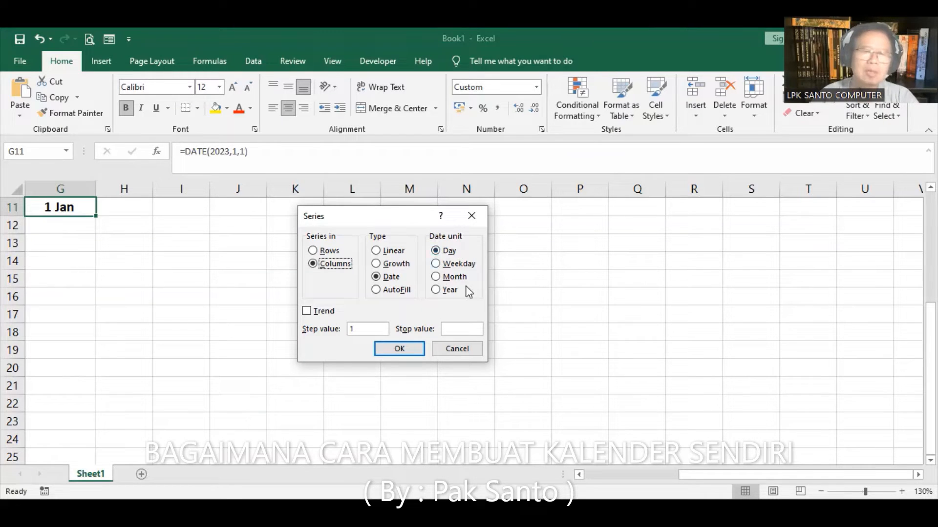
pyautogui.click(440, 278)
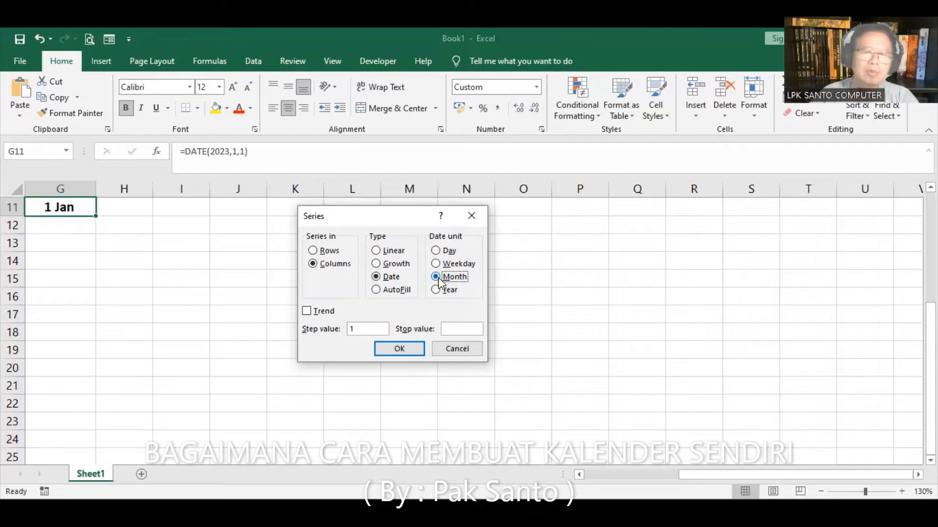
pyautogui.click(415, 351)
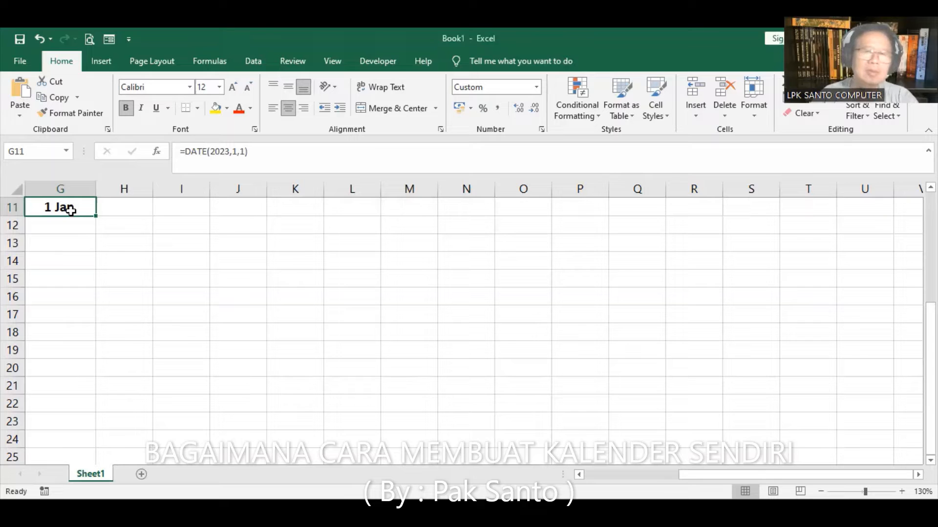
# Try to fill a date series from cell G11 along the row, using Year as the date unit and step value 1
pyautogui.click(808, 100)
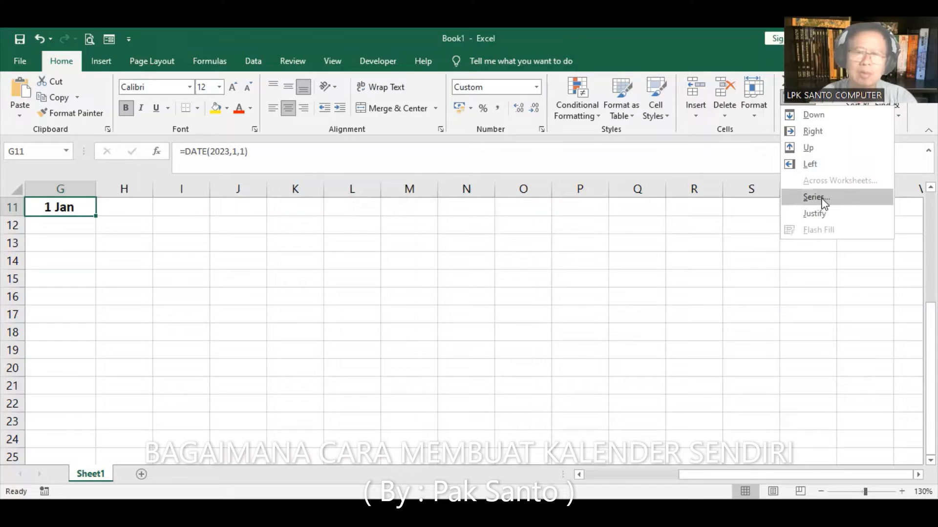
pyautogui.click(815, 197)
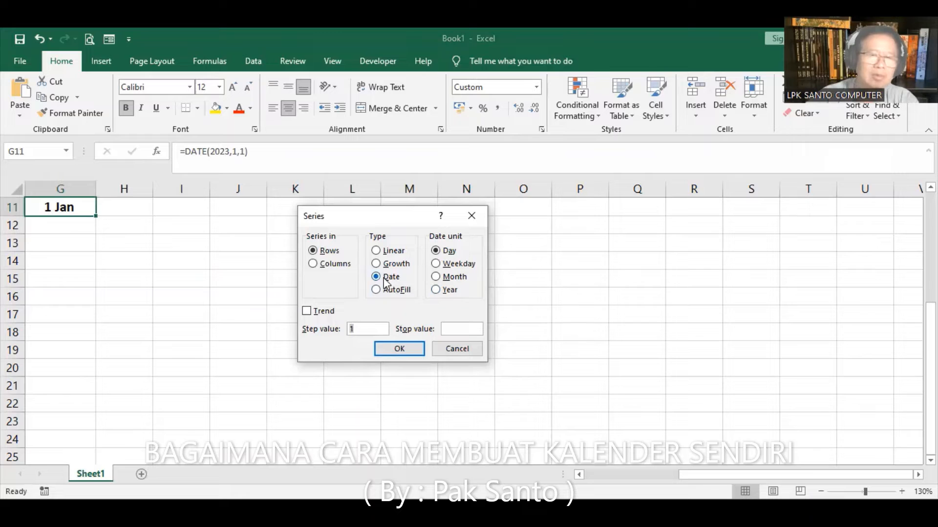
pyautogui.click(446, 280)
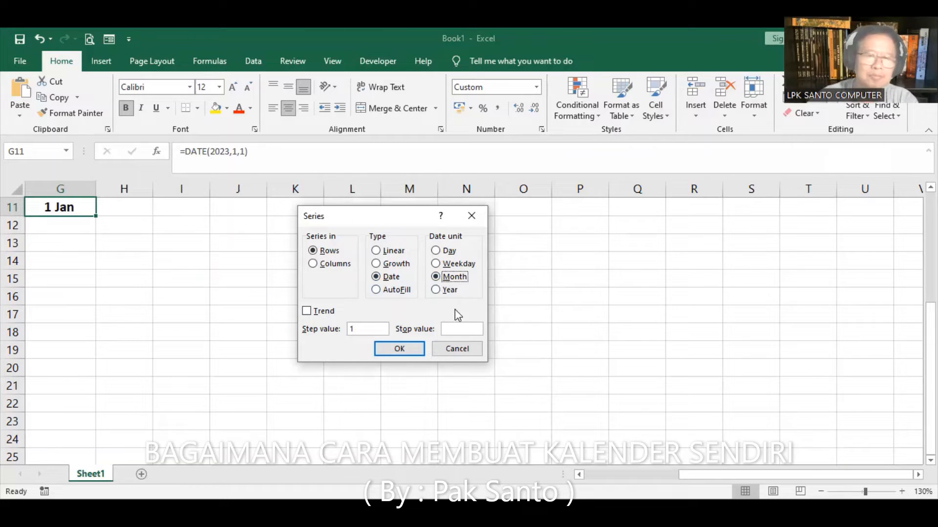
pyautogui.click(438, 291)
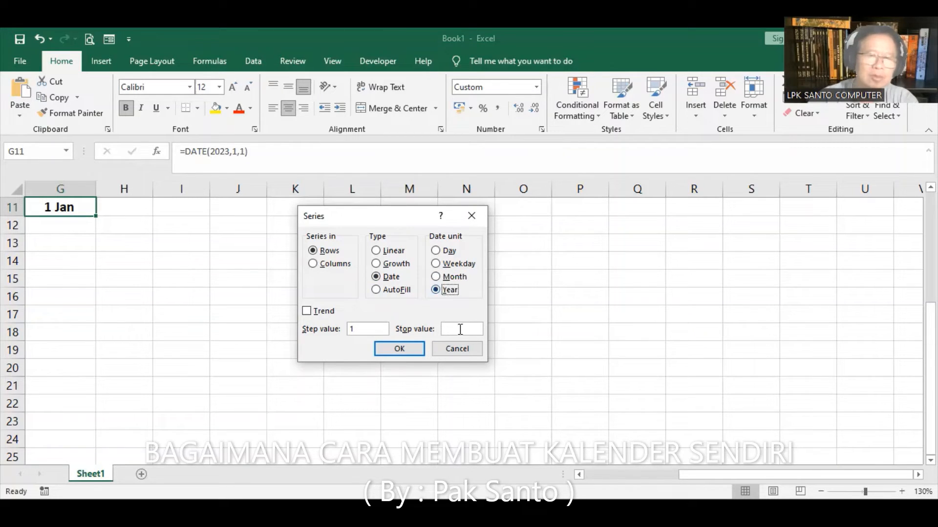
pyautogui.click(455, 329)
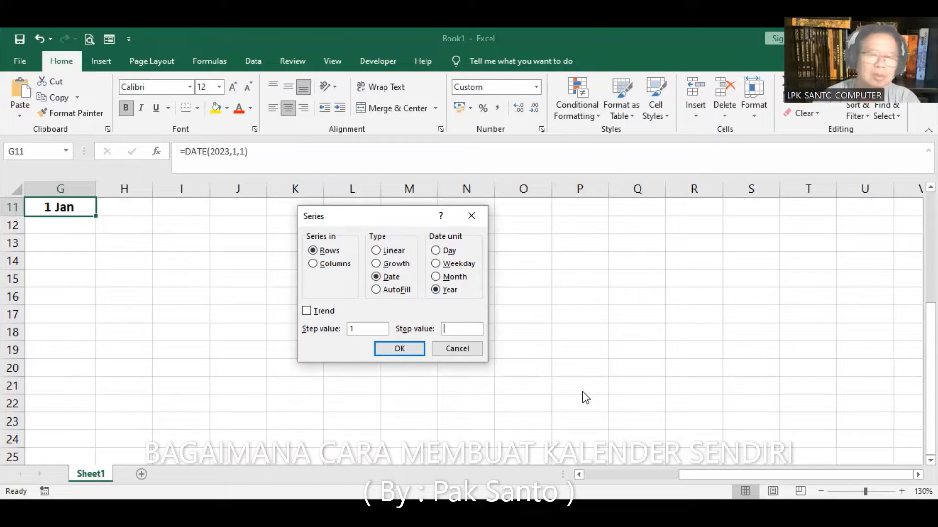
pyautogui.click(405, 349)
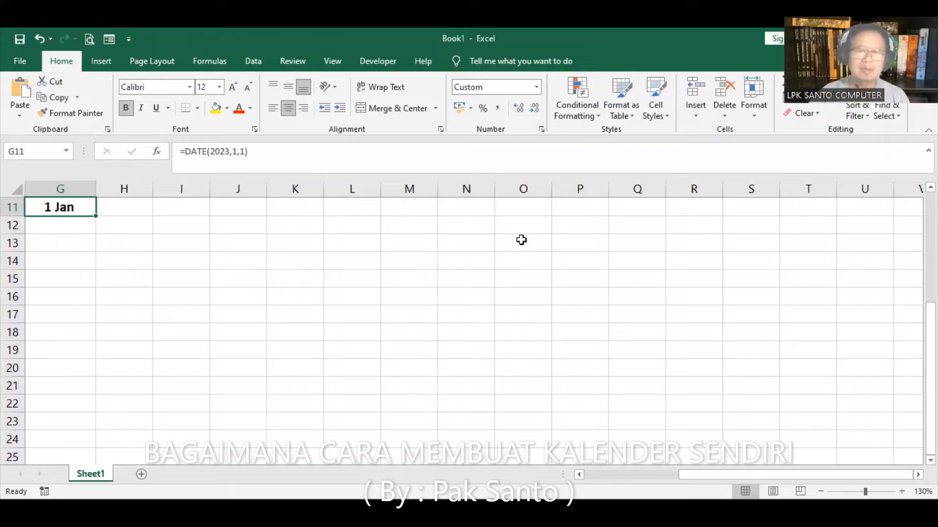
# Enter the number 1 in cell H11, beside the 1 Jan date, and centre it horizontally
pyautogui.hotkey('alt', 'Tab')
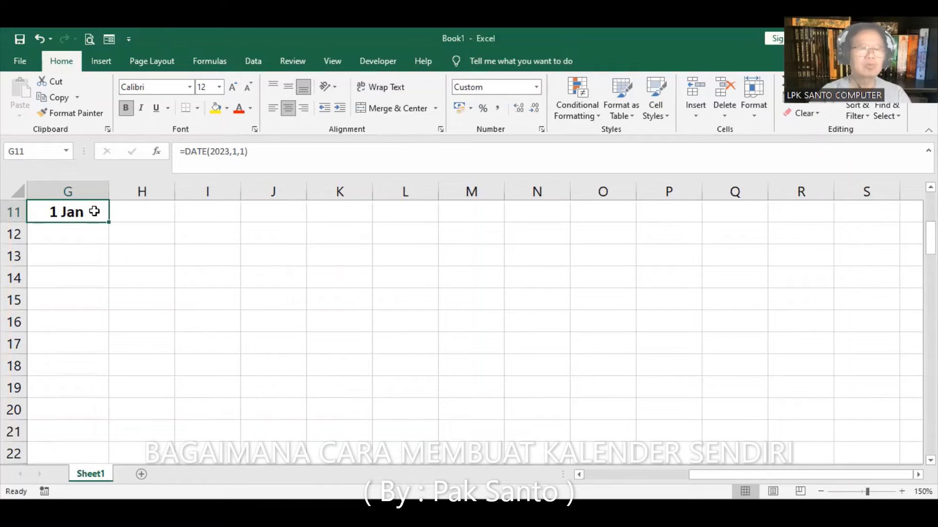
pyautogui.click(140, 213)
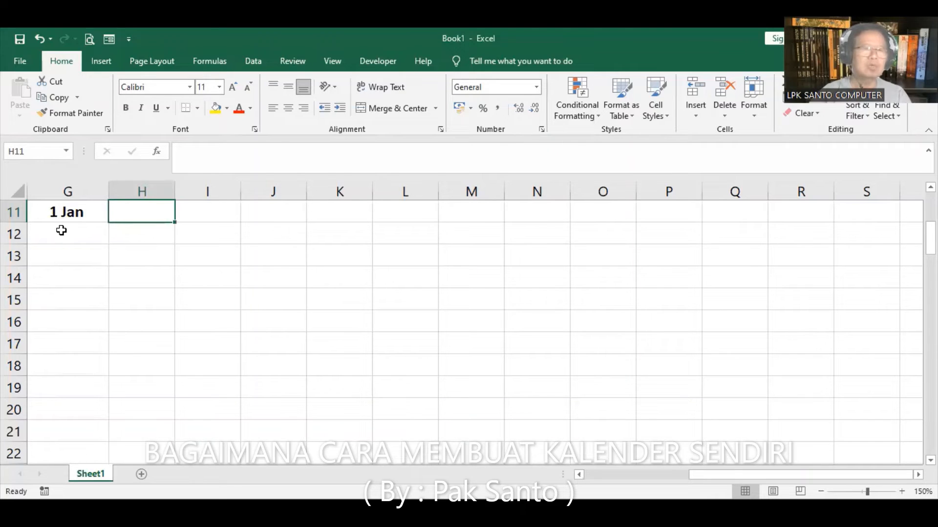
pyautogui.click(81, 212)
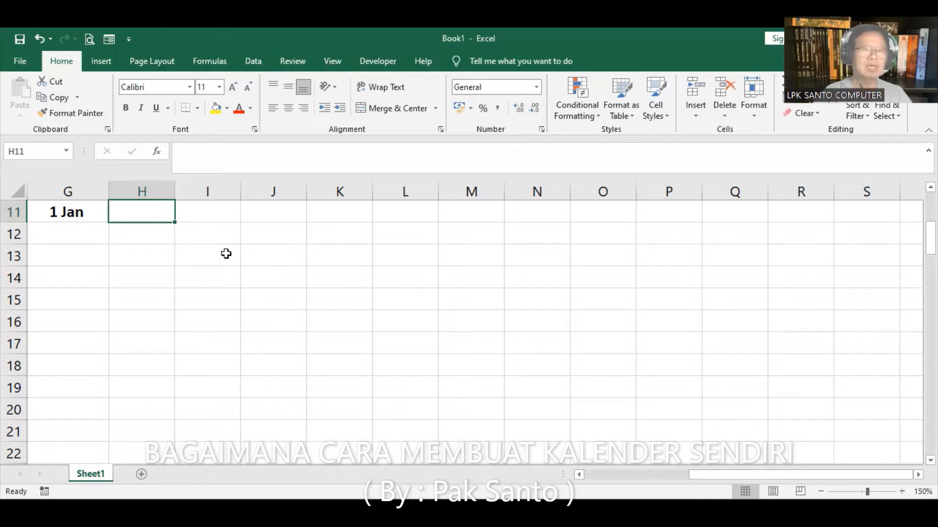
pyautogui.write('1')
pyautogui.press('Return')
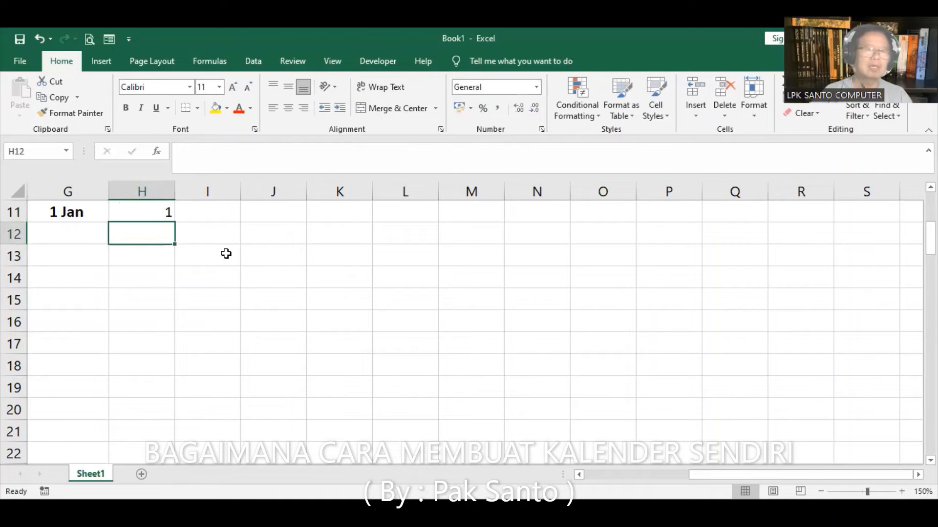
pyautogui.click(142, 210)
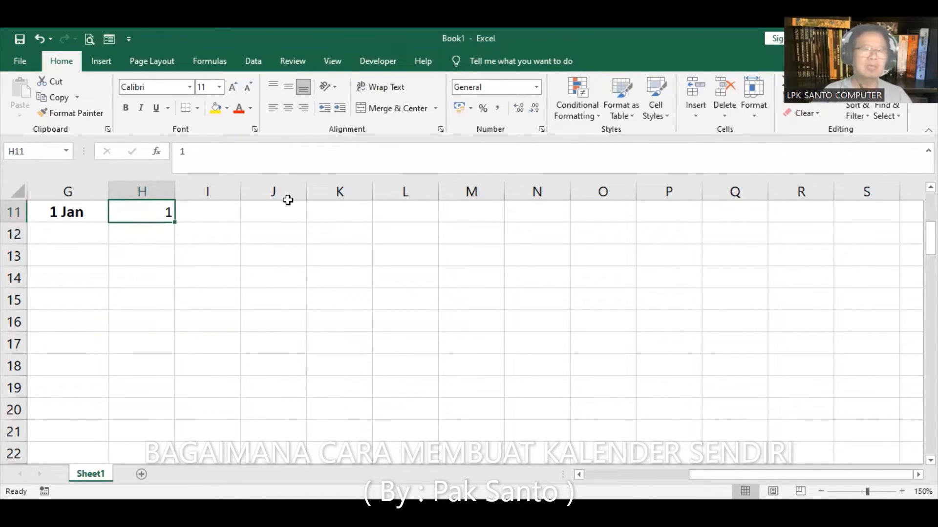
pyautogui.click(288, 108)
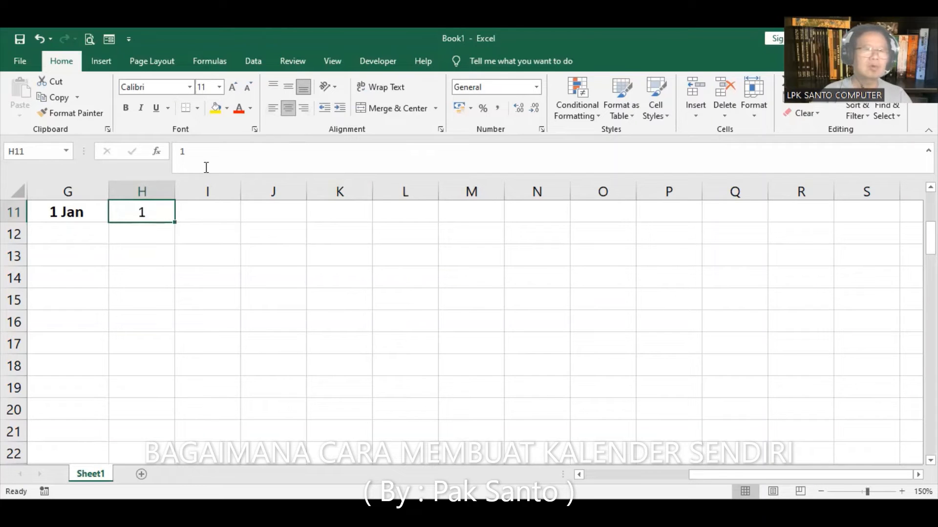
# Try to fill a linear series from cell H11 along the row, with step value 1 and stop value 370
pyautogui.click(808, 100)
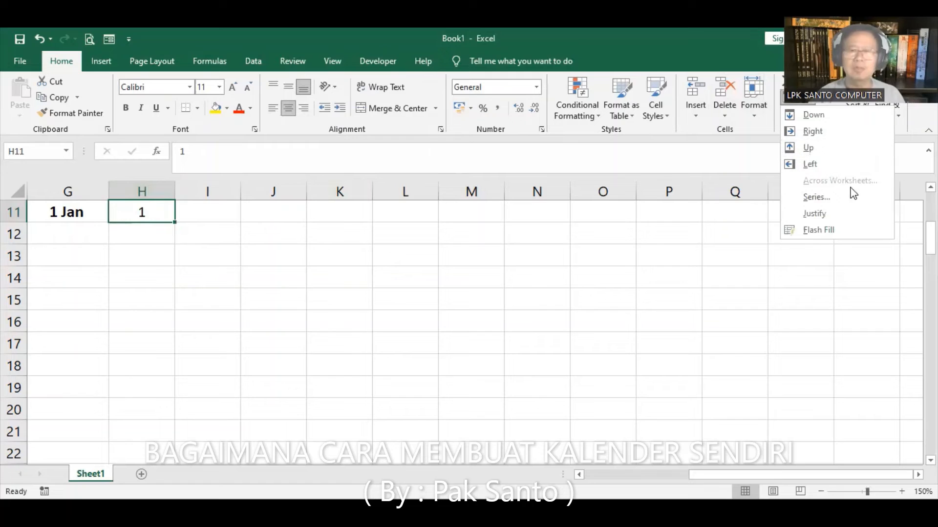
pyautogui.click(816, 197)
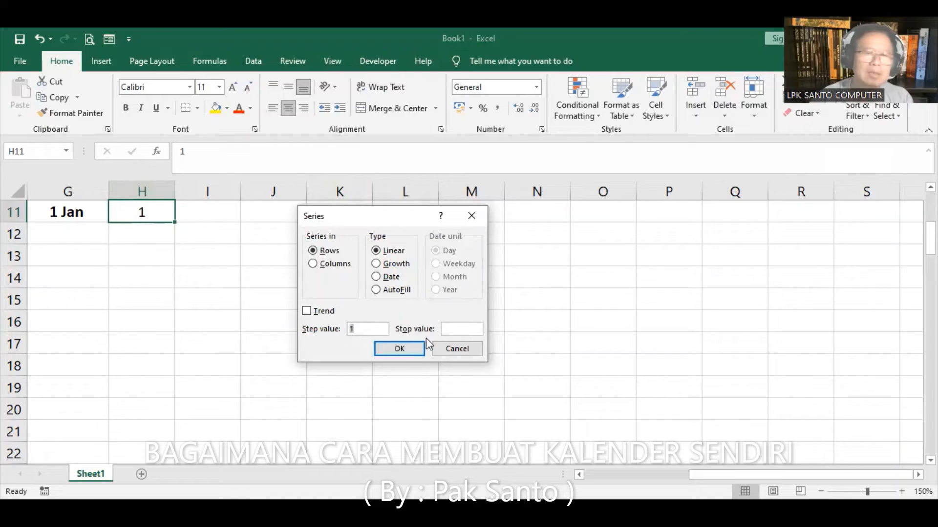
pyautogui.click(444, 330)
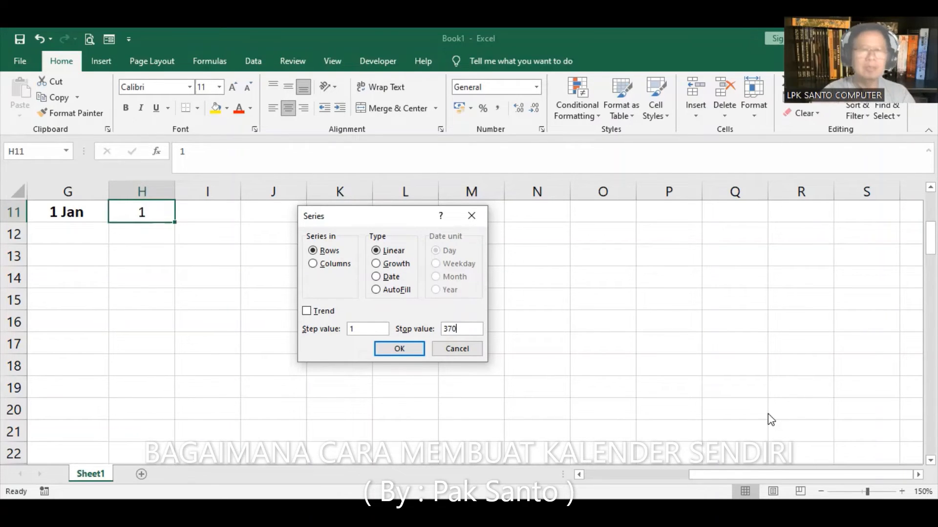
pyautogui.click(414, 350)
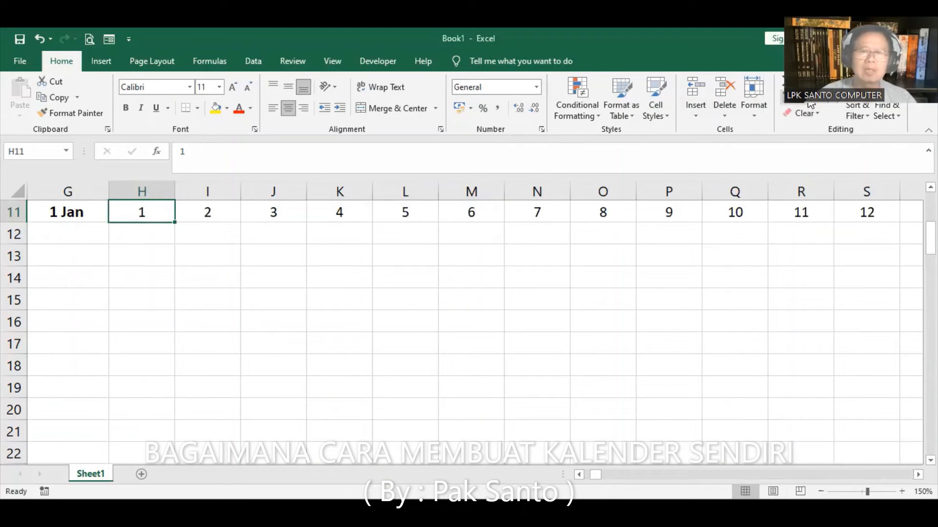
# Undo the series fill along row 11, keeping only the starting number in cell H11
pyautogui.click(809, 102)
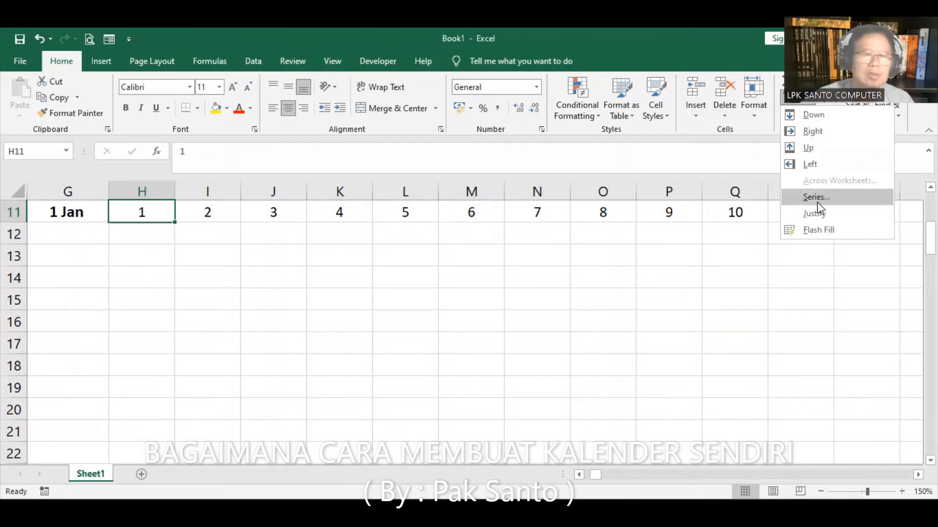
pyautogui.click(817, 201)
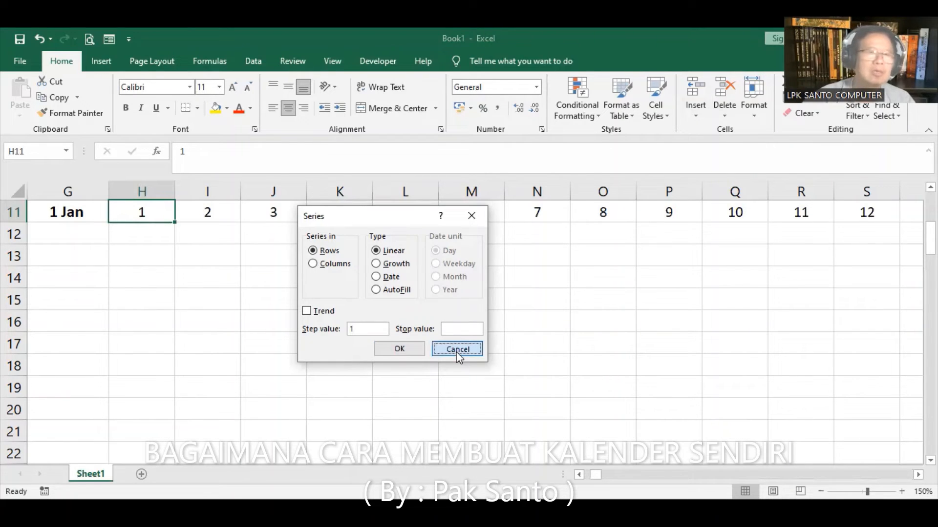
pyautogui.click(456, 350)
pyautogui.click(39, 38)
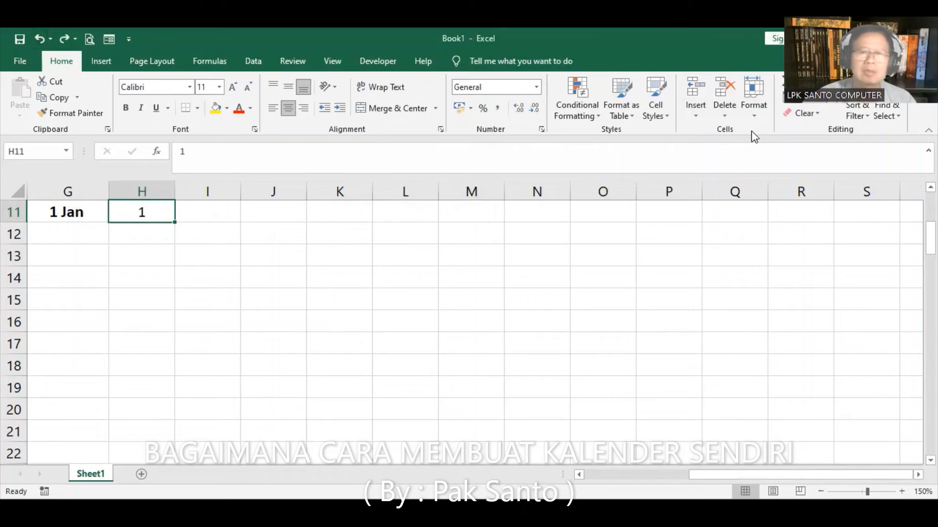
# Fill a linear series from cell H11 down the column, with step value 1 and stop value 370
pyautogui.click(811, 103)
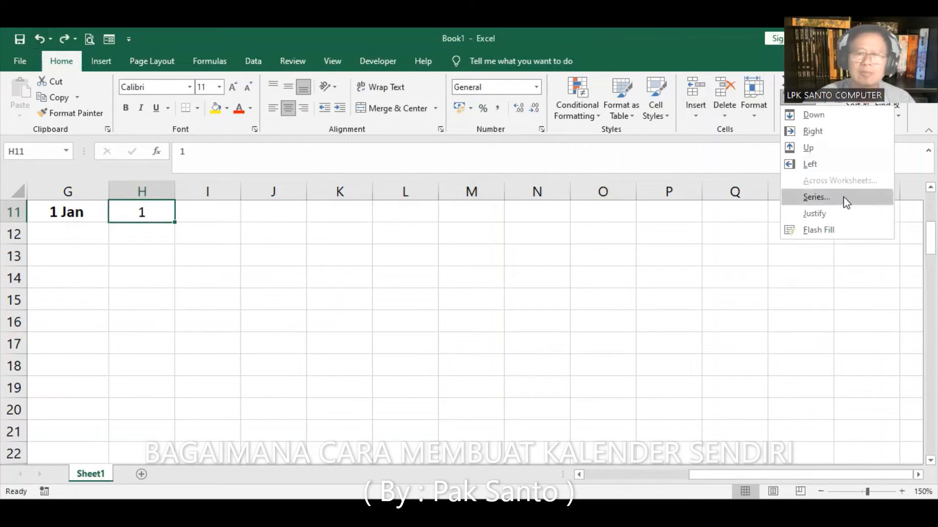
pyautogui.click(825, 198)
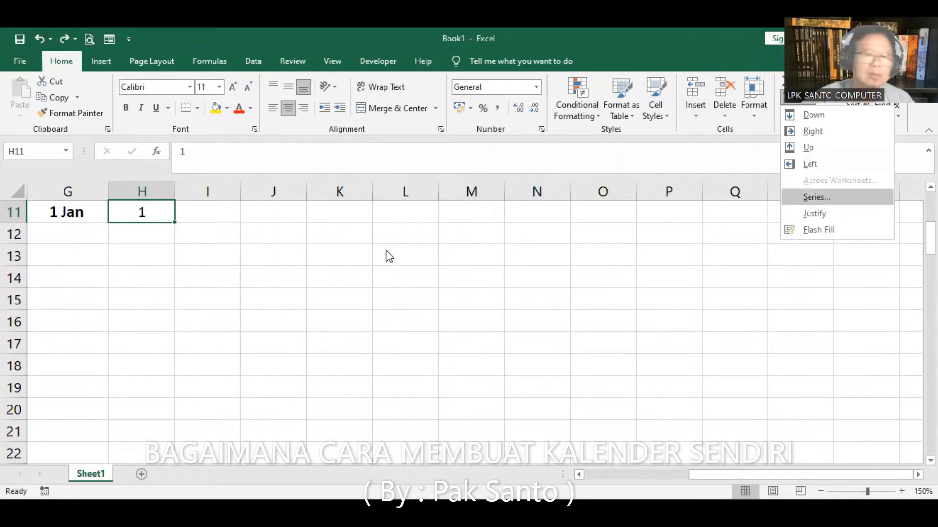
pyautogui.click(467, 326)
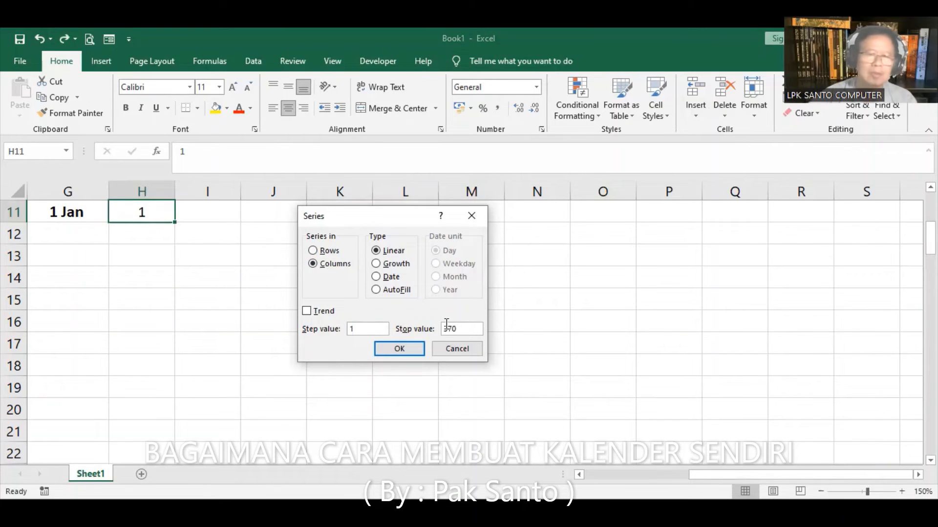
pyautogui.click(398, 349)
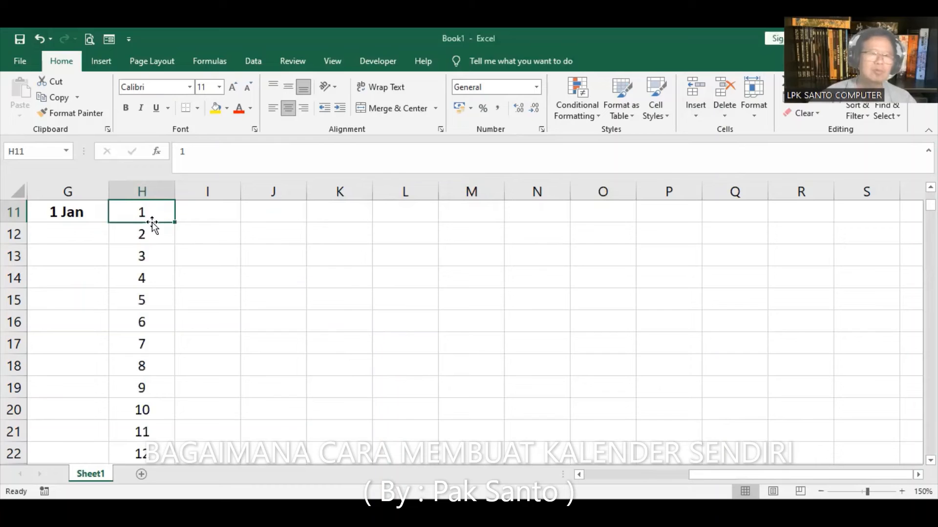
pyautogui.press('End')
pyautogui.press('Down')
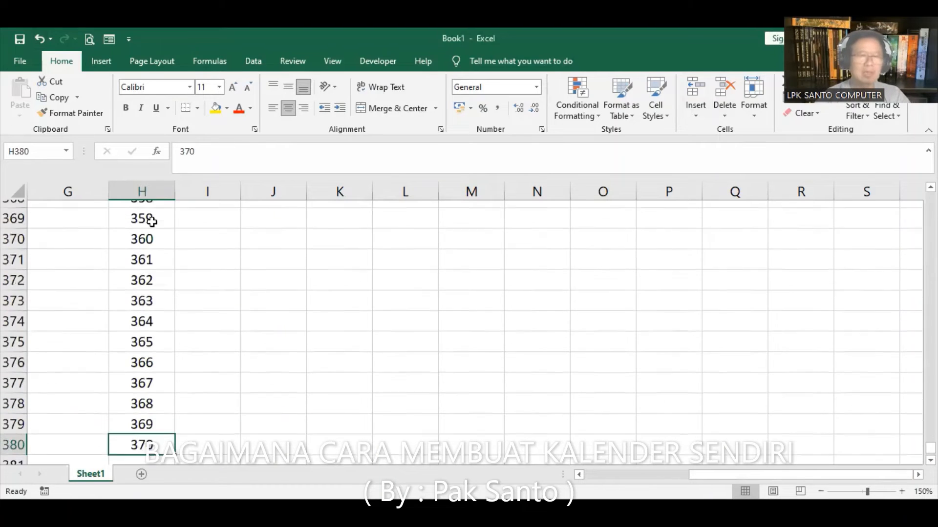
pyautogui.press('End')
pyautogui.press('Up')
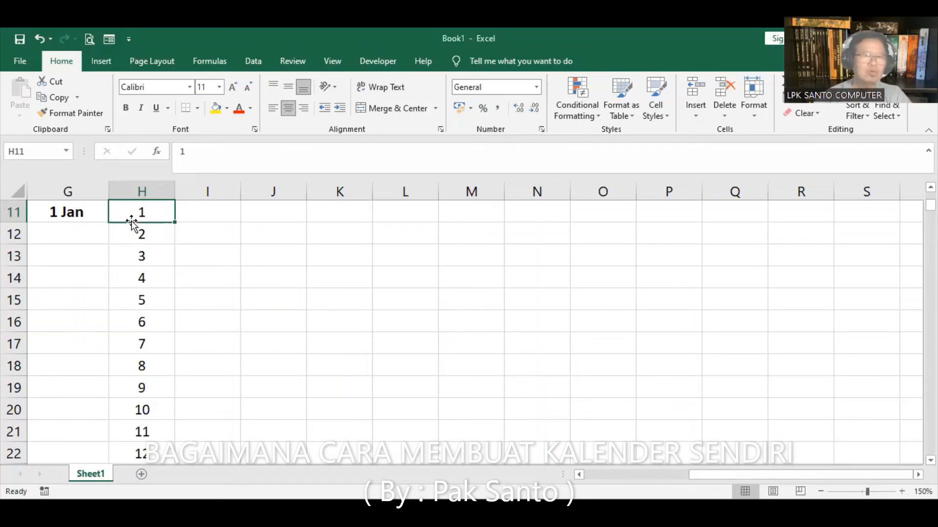
pyautogui.click(100, 234)
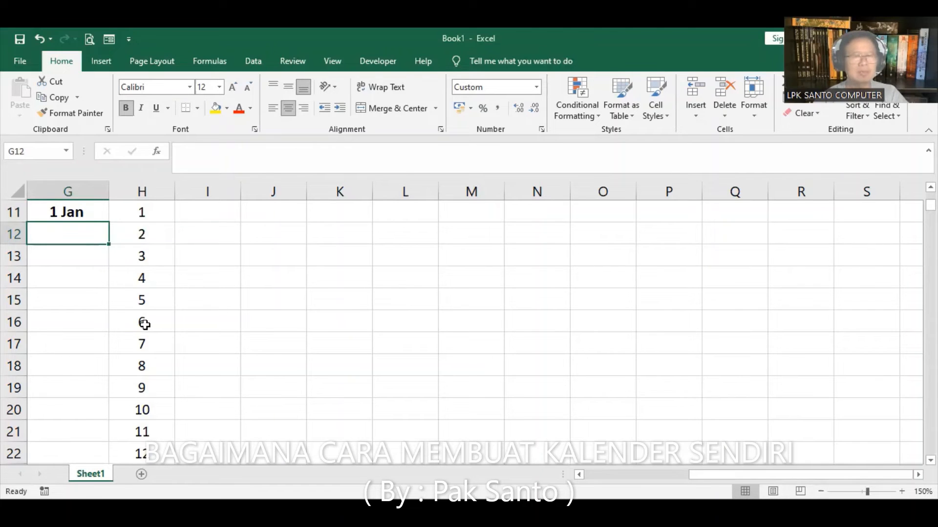
pyautogui.click(80, 212)
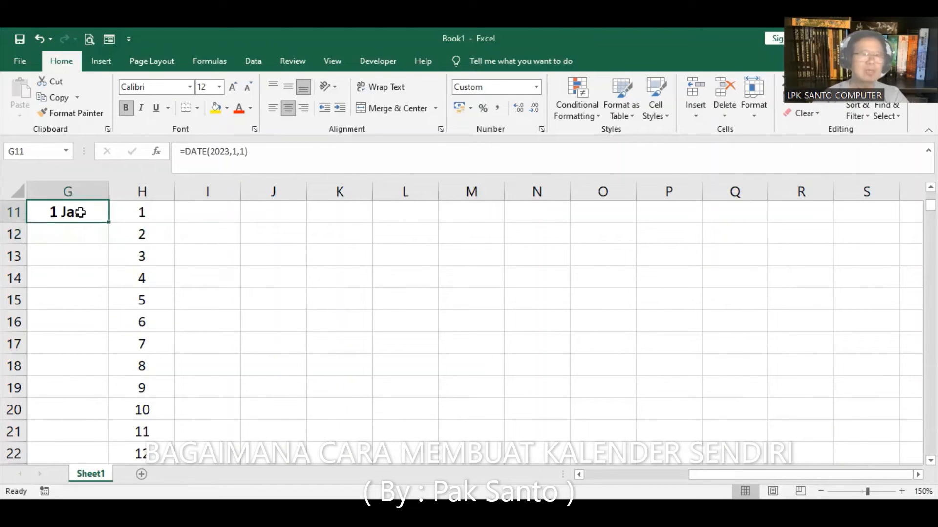
pyautogui.click(813, 103)
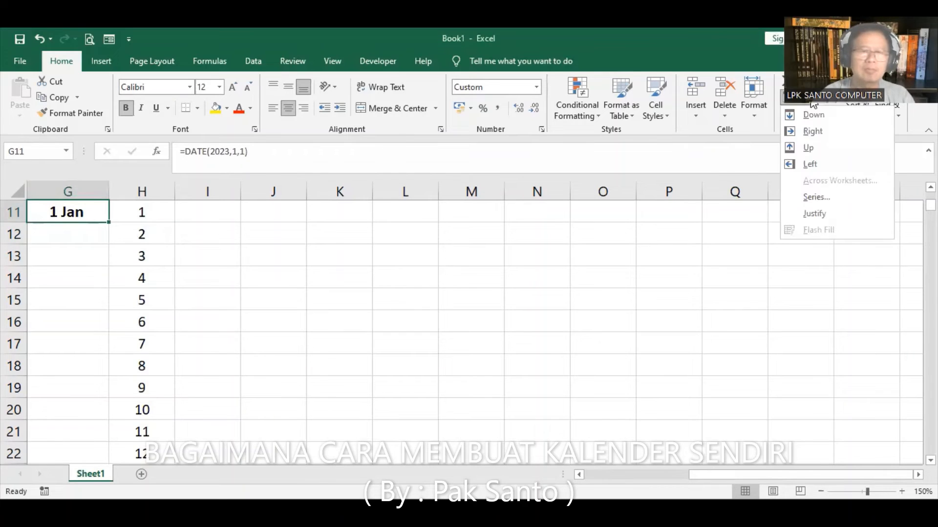
pyautogui.click(89, 215)
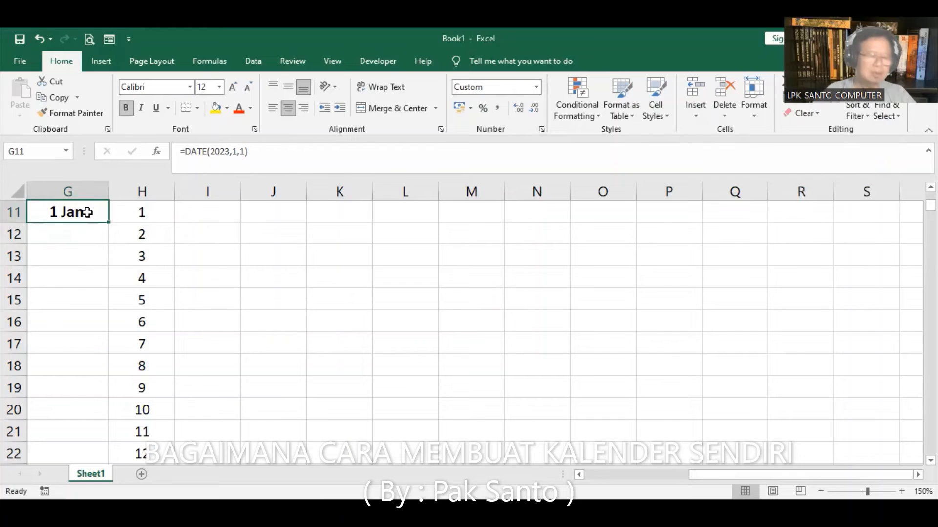
# Try to extend the selection from cell G11 down column G, and return to cell G11
pyautogui.press('End')
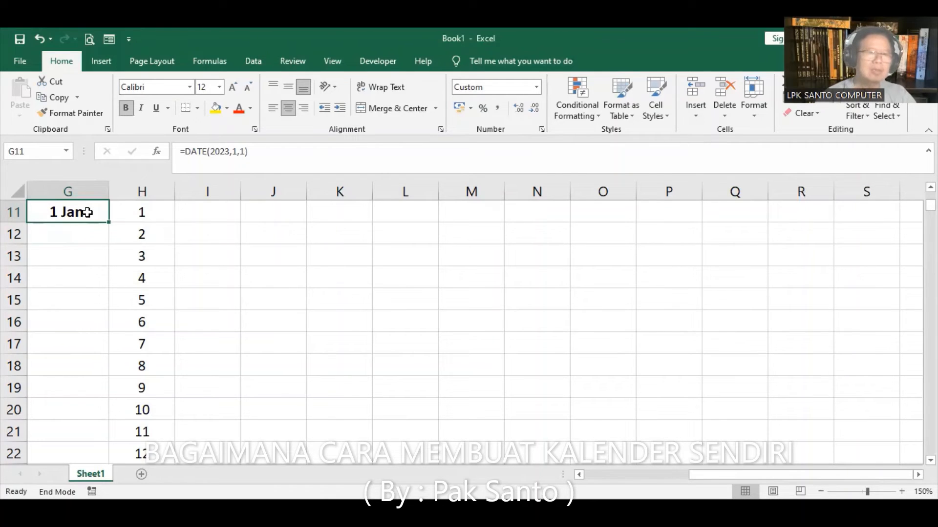
pyautogui.hotkey('shift', 'Down')
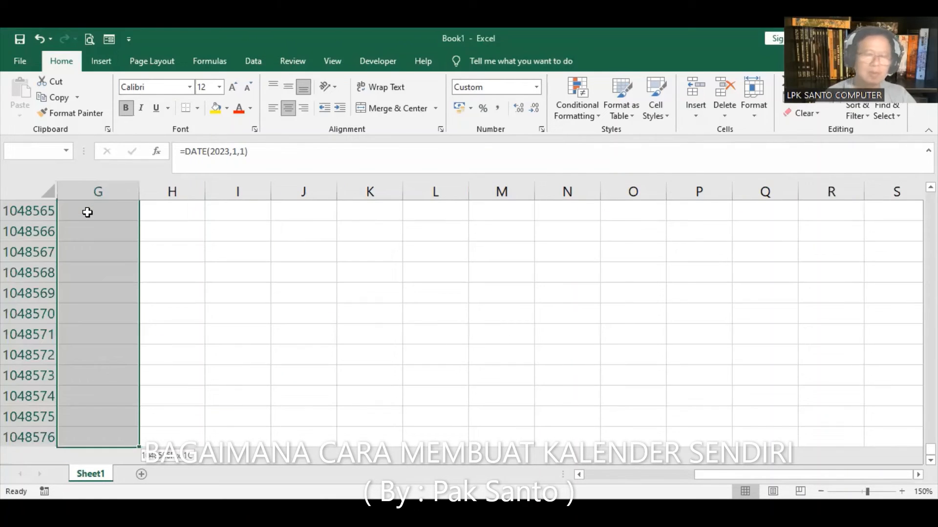
pyautogui.hotkey('shift', 'Up')
pyautogui.press('End')
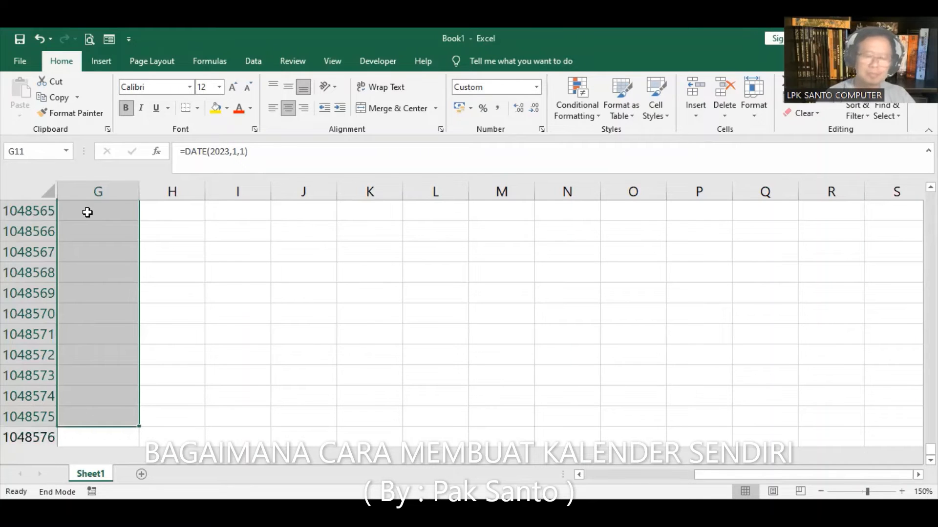
pyautogui.press('Right')
pyautogui.press('End')
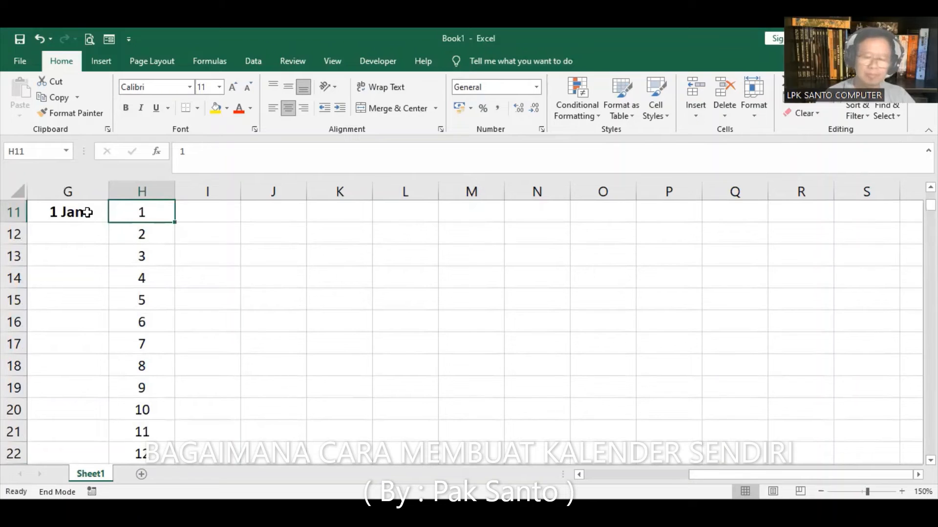
pyautogui.press('Left')
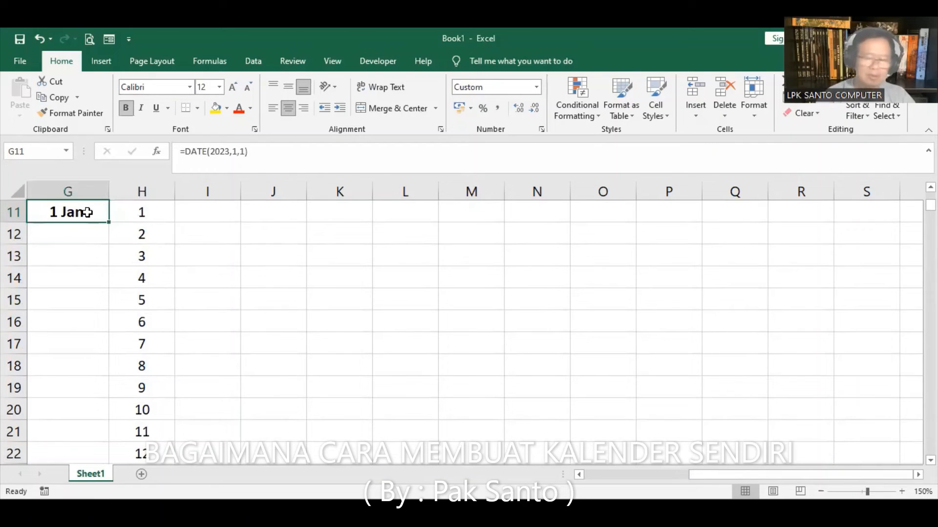
# Try to extend the selection from cell G11 across column H and down both columns
pyautogui.press('End')
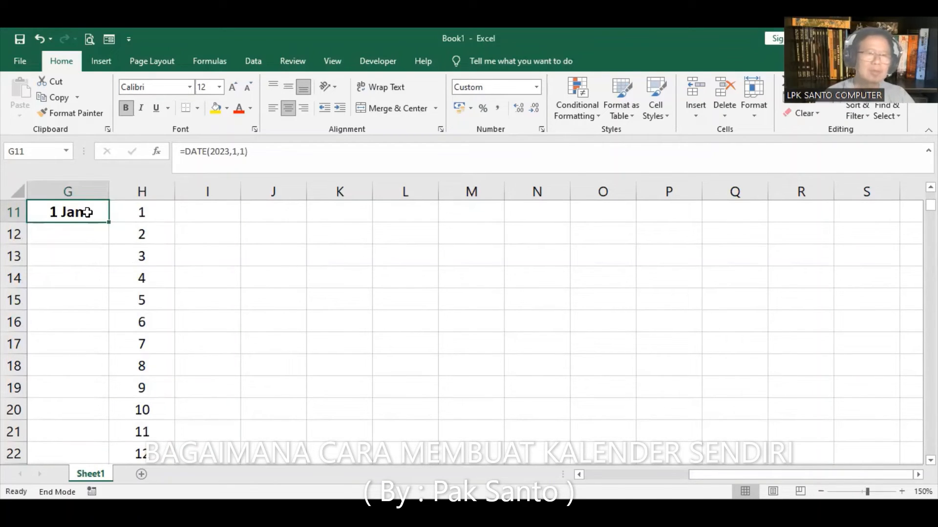
pyautogui.hotkey('shift', 'Right')
pyautogui.hotkey('shift', 'Down')
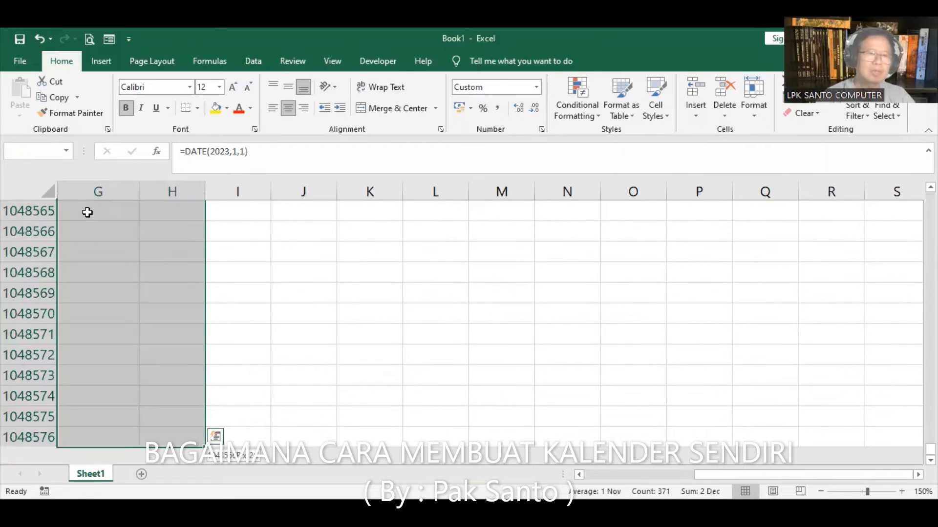
pyautogui.press('End')
pyautogui.hotkey('shift', 'Up')
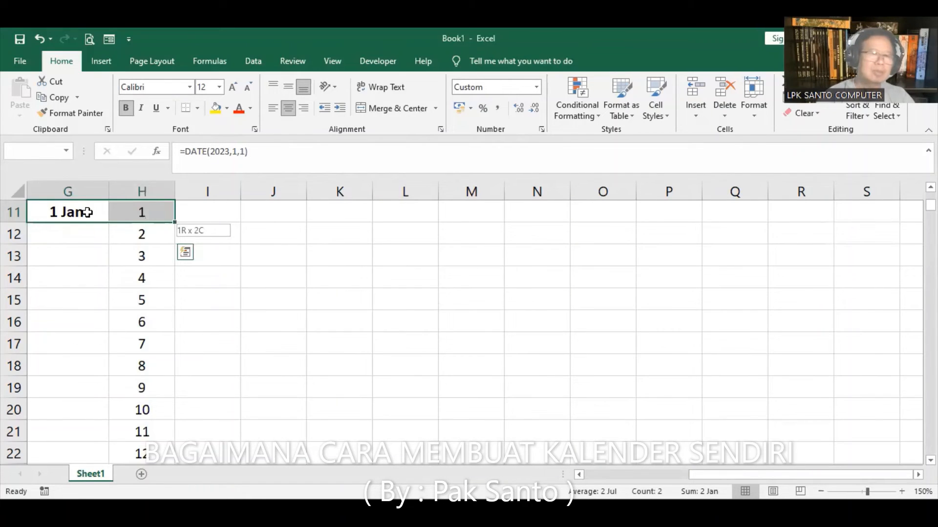
pyautogui.hotkey('shift', 'Down')
pyautogui.hotkey('shift', 'Down')
# Try to extend the two-column selection downward and narrow it to column G, and drop the selection
pyautogui.press('End')
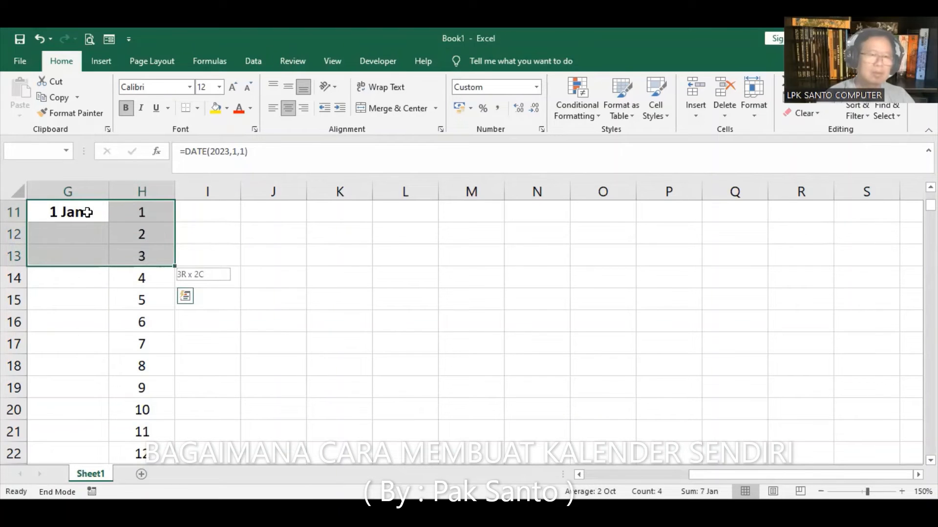
pyautogui.hotkey('shift', 'Down')
pyautogui.hotkey('shift', 'Left')
pyautogui.hotkey('shift', 'Up')
pyautogui.press('End')
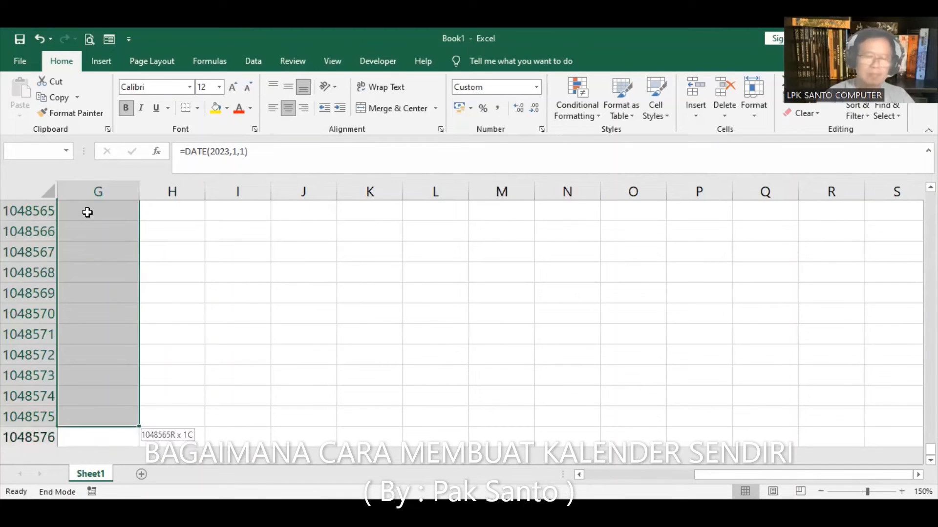
pyautogui.hotkey('shift', 'Up')
pyautogui.hotkey('shift', 'Right')
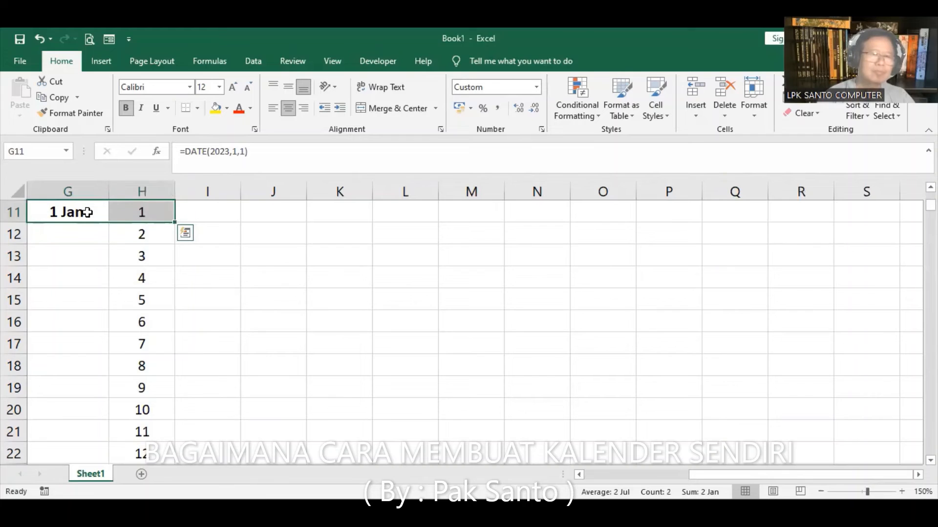
pyautogui.press('Left')
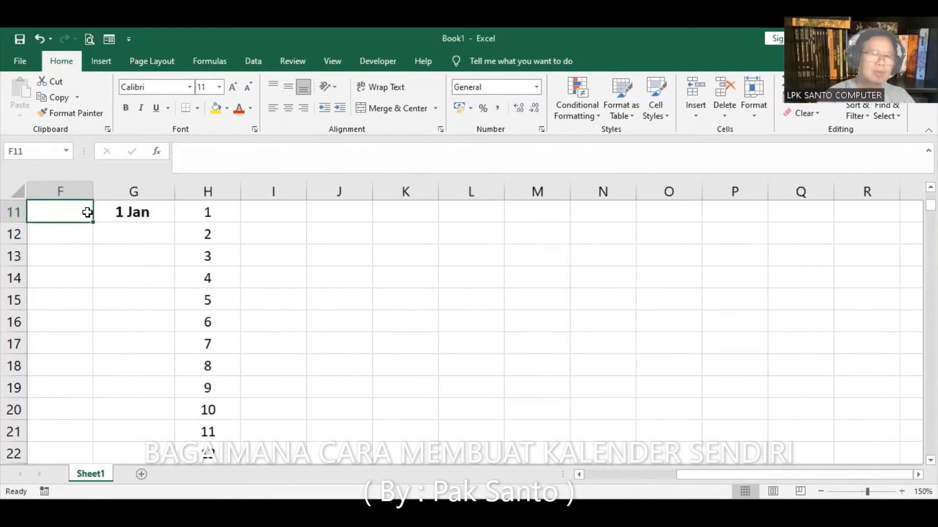
# Select cells G11 through G380, so the range ends level with 370 in column H
pyautogui.press('Right')
pyautogui.hotkey('shift', 'Down')
pyautogui.hotkey('shift', 'Down')
pyautogui.hotkey('shift', 'Down')
pyautogui.hotkey('shift', 'Down')
pyautogui.hotkey('shift', 'Down')
pyautogui.hotkey('shift', 'Down')
pyautogui.hotkey('shift', 'Down')
pyautogui.hotkey('shift', 'Down')
pyautogui.hotkey('shift', 'Down')
pyautogui.hotkey('shift', 'Down')
pyautogui.hotkey('shift', 'Down')
pyautogui.hotkey('shift', 'Down')
pyautogui.hotkey('shift', 'Down')
pyautogui.hotkey('shift', 'Down')
pyautogui.hotkey('shift', 'Down')
pyautogui.hotkey('shift', 'Down')
pyautogui.hotkey('shift', 'Down')
pyautogui.hotkey('shift', 'Down')
pyautogui.hotkey('shift', 'Down')
pyautogui.hotkey('shift', 'Down')
pyautogui.hotkey('shift', 'Down')
pyautogui.hotkey('shift', 'Down')
pyautogui.hotkey('shift', 'Down')
pyautogui.hotkey('shift', 'Down')
pyautogui.hotkey('shift', 'Down')
pyautogui.hotkey('shift', 'Down')
pyautogui.hotkey('shift', 'Down')
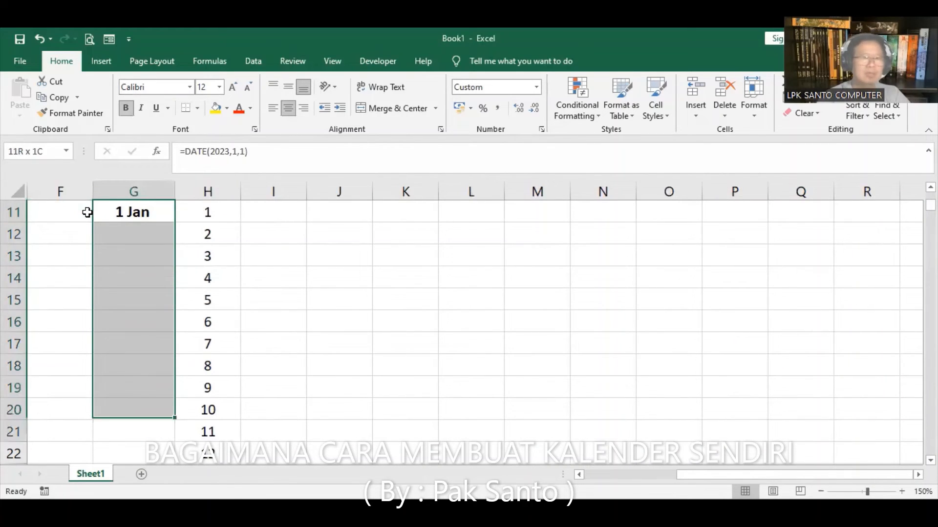
pyautogui.hotkey('shift', 'Down')
pyautogui.hotkey('shift', 'Down')
pyautogui.hotkey('shift', 'Down')
pyautogui.hotkey('shift', 'Down')
pyautogui.hotkey('shift', 'Down')
pyautogui.hotkey('shift', 'Down')
pyautogui.hotkey('shift', 'Down')
pyautogui.hotkey('shift', 'Down')
pyautogui.hotkey('shift', 'Down')
pyautogui.hotkey('shift', 'Down')
pyautogui.hotkey('shift', 'Down')
pyautogui.hotkey('shift', 'Down')
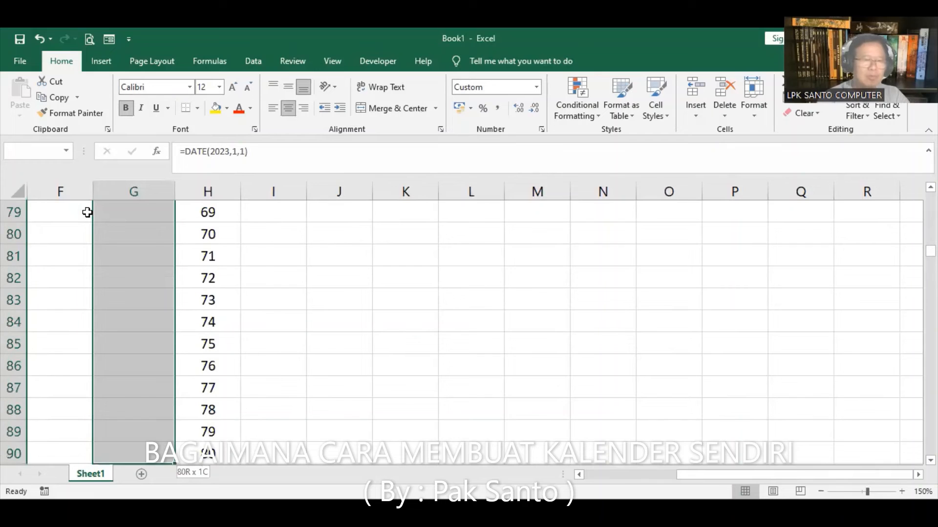
pyautogui.hotkey('shift', 'Down')
pyautogui.hotkey('shift', 'Down')
pyautogui.hotkey('shift', 'Down')
pyautogui.hotkey('shift', 'Down')
pyautogui.hotkey('shift', 'Down')
pyautogui.hotkey('shift', 'Down')
pyautogui.hotkey('shift', 'Down')
pyautogui.hotkey('shift', 'Down')
pyautogui.hotkey('shift', 'Down')
pyautogui.hotkey('shift', 'Down')
pyautogui.hotkey('shift', 'Down')
pyautogui.hotkey('shift', 'Down')
pyautogui.hotkey('shift', 'Down')
pyautogui.hotkey('shift', 'Down')
pyautogui.hotkey('shift', 'Down')
pyautogui.hotkey('shift', 'Down')
pyautogui.hotkey('shift', 'Down')
pyautogui.hotkey('shift', 'Down')
pyautogui.hotkey('shift', 'Down')
pyautogui.hotkey('shift', 'Down')
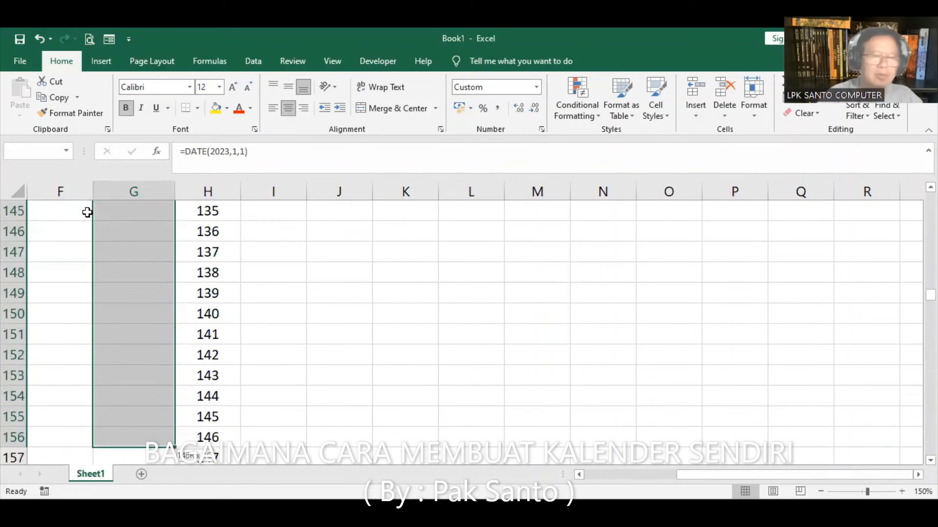
pyautogui.hotkey('shift', 'Down')
pyautogui.hotkey('shift', 'Down')
pyautogui.hotkey('shift', 'Down')
pyautogui.hotkey('shift', 'Down')
pyautogui.hotkey('shift', 'Down')
pyautogui.hotkey('shift', 'Down')
pyautogui.hotkey('shift', 'Down')
pyautogui.hotkey('shift', 'Down')
pyautogui.hotkey('shift', 'Down')
pyautogui.hotkey('shift', 'Down')
pyautogui.hotkey('shift', 'Down')
pyautogui.hotkey('shift', 'Down')
pyautogui.hotkey('shift', 'Down')
pyautogui.hotkey('shift', 'Down')
pyautogui.hotkey('shift', 'Down')
pyautogui.hotkey('shift', 'Down')
pyautogui.hotkey('shift', 'Down')
pyautogui.hotkey('shift', 'Down')
pyautogui.hotkey('shift', 'Down')
pyautogui.hotkey('shift', 'Down')
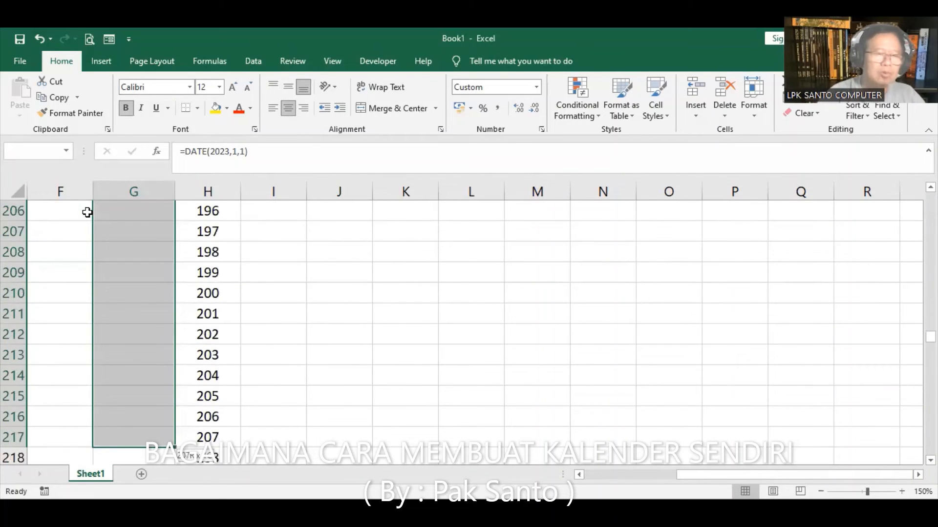
pyautogui.hotkey('shift', 'Down')
pyautogui.hotkey('shift', 'Down')
pyautogui.hotkey('shift', 'Down')
pyautogui.hotkey('shift', 'Down')
pyautogui.hotkey('shift', 'Down')
pyautogui.hotkey('shift', 'Down')
pyautogui.hotkey('shift', 'Down')
pyautogui.hotkey('shift', 'Down')
pyautogui.hotkey('shift', 'Down')
pyautogui.hotkey('shift', 'Down')
pyautogui.hotkey('shift', 'Down')
pyautogui.hotkey('shift', 'Down')
pyautogui.hotkey('shift', 'Down')
pyautogui.hotkey('shift', 'Down')
pyautogui.hotkey('shift', 'Down')
pyautogui.hotkey('shift', 'Down')
pyautogui.hotkey('shift', 'Down')
pyautogui.hotkey('shift', 'Down')
pyautogui.hotkey('shift', 'Down')
pyautogui.hotkey('shift', 'Down')
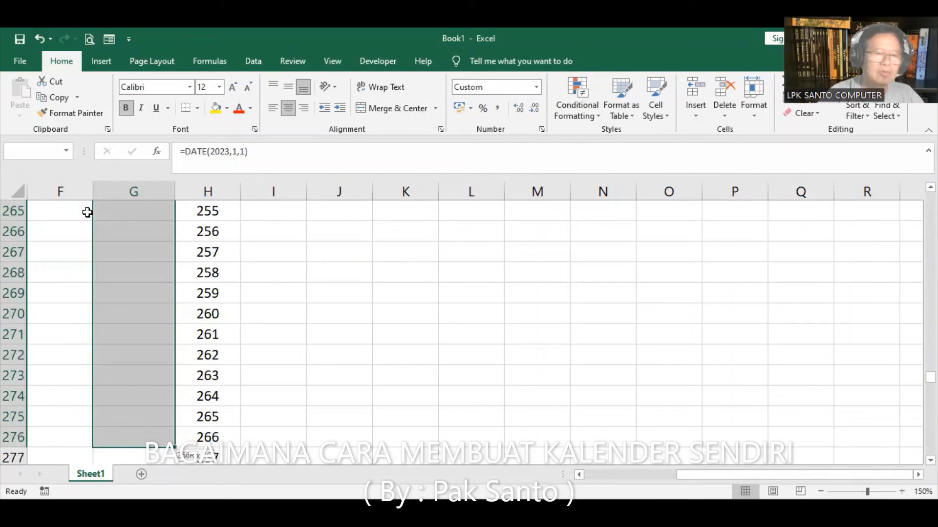
pyautogui.hotkey('shift', 'Down')
pyautogui.hotkey('shift', 'Down')
pyautogui.hotkey('shift', 'Down')
pyautogui.hotkey('shift', 'Down')
pyautogui.hotkey('shift', 'Down')
pyautogui.hotkey('shift', 'Down')
pyautogui.hotkey('shift', 'Down')
pyautogui.hotkey('shift', 'Down')
pyautogui.hotkey('shift', 'Down')
pyautogui.hotkey('shift', 'Down')
pyautogui.hotkey('shift', 'Down')
pyautogui.hotkey('shift', 'Down')
pyautogui.hotkey('shift', 'Down')
pyautogui.hotkey('shift', 'Down')
pyautogui.hotkey('shift', 'Down')
pyautogui.hotkey('shift', 'Down')
pyautogui.hotkey('shift', 'Down')
pyautogui.hotkey('shift', 'Down')
pyautogui.hotkey('shift', 'Down')
pyautogui.hotkey('shift', 'Down')
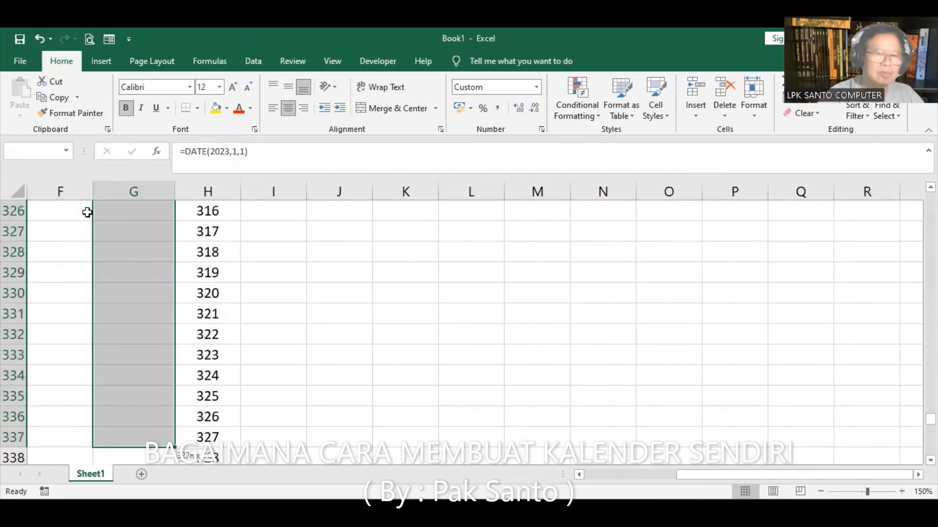
pyautogui.hotkey('shift', 'Down')
pyautogui.hotkey('shift', 'Down')
pyautogui.hotkey('shift', 'Down')
pyautogui.hotkey('shift', 'Down')
pyautogui.hotkey('shift', 'Down')
pyautogui.hotkey('shift', 'Down')
pyautogui.hotkey('shift', 'Down')
pyautogui.hotkey('shift', 'Down')
pyautogui.hotkey('shift', 'Down')
pyautogui.hotkey('shift', 'Down')
pyautogui.hotkey('shift', 'Down')
pyautogui.hotkey('shift', 'Down')
pyautogui.hotkey('shift', 'Down')
pyautogui.hotkey('shift', 'Down')
pyautogui.hotkey('shift', 'Down')
pyautogui.hotkey('shift', 'Down')
pyautogui.hotkey('shift', 'Down')
pyautogui.hotkey('shift', 'Down')
pyautogui.hotkey('shift', 'Down')
pyautogui.hotkey('shift', 'Down')
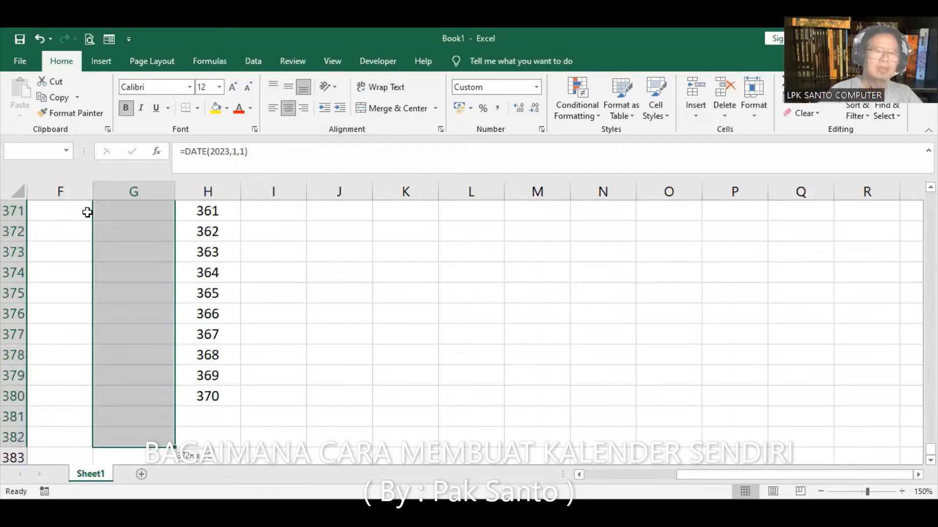
pyautogui.hotkey('shift', 'Up')
pyautogui.hotkey('shift', 'Up')
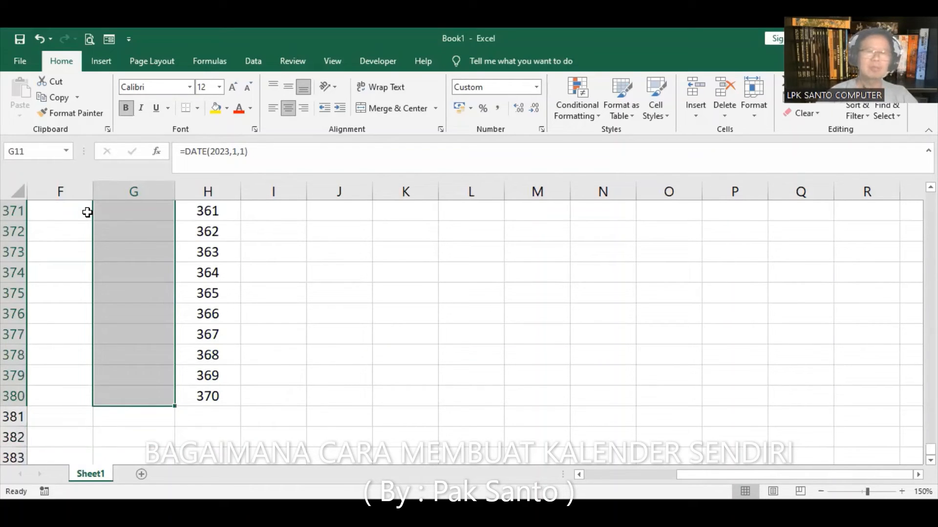
# Fill the selected range in column G with a date series in columns, using the Day unit and step value 1
pyautogui.scroll(20, 13, 295)
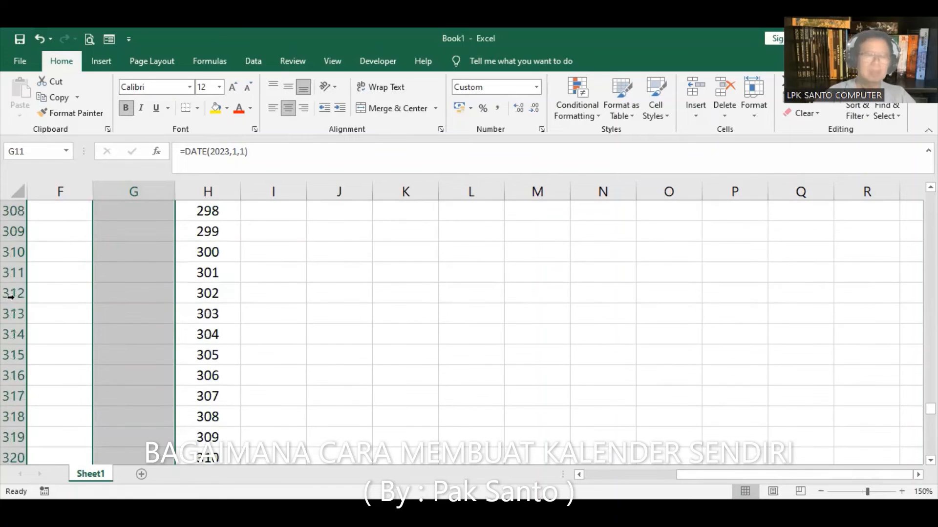
pyautogui.scroll(20, 10, 296)
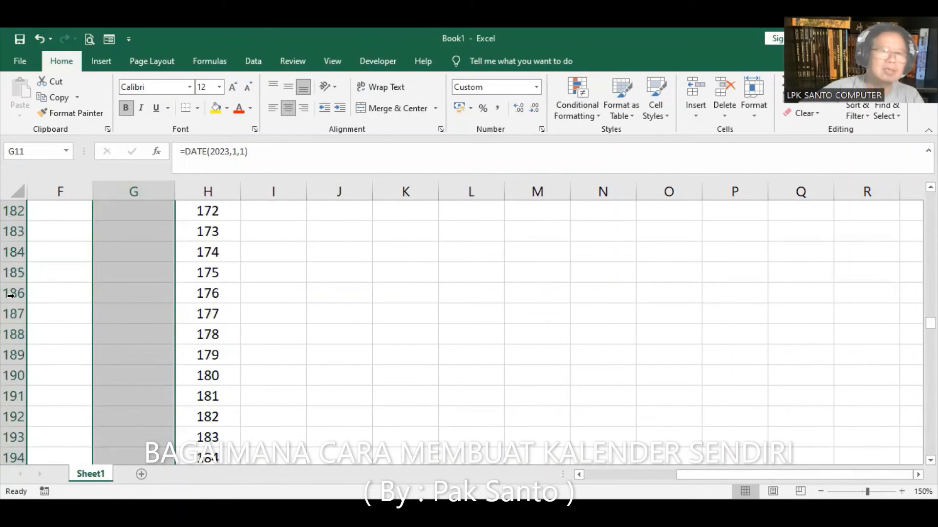
pyautogui.scroll(20, 11, 296)
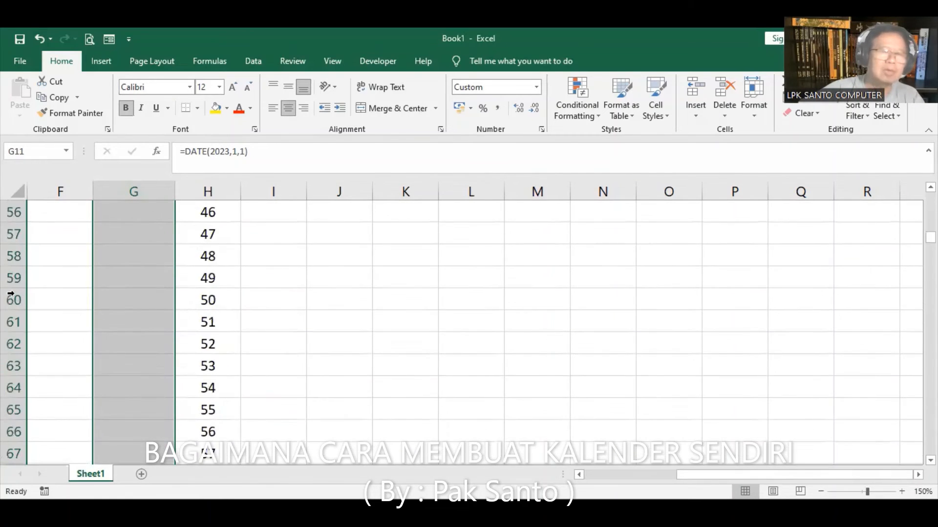
pyautogui.scroll(18, 10, 293)
pyautogui.scroll(-3, 11, 293)
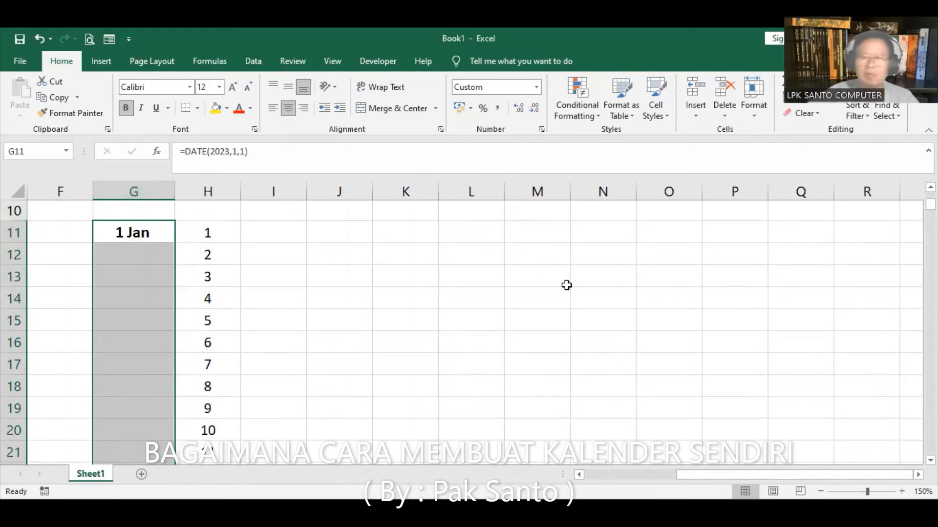
pyautogui.scroll(-1, 565, 285)
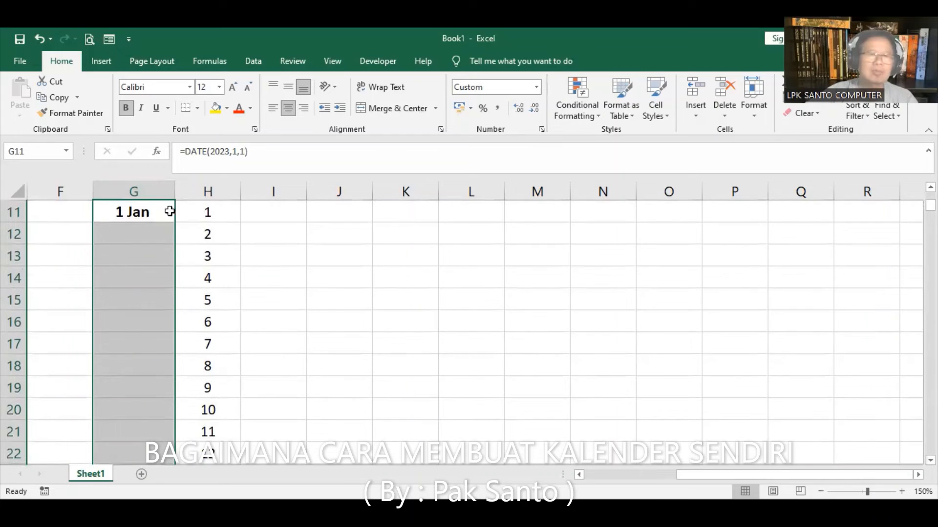
pyautogui.click(812, 102)
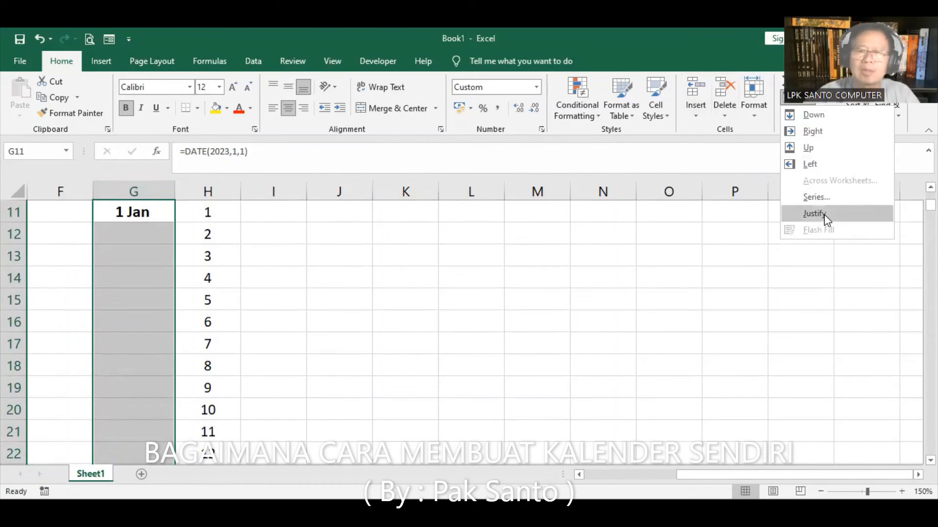
pyautogui.click(813, 197)
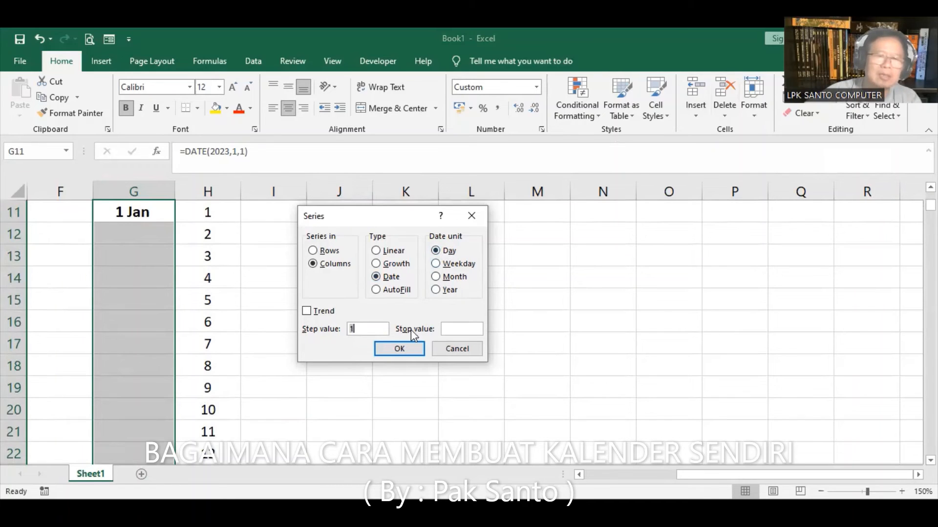
pyautogui.click(410, 349)
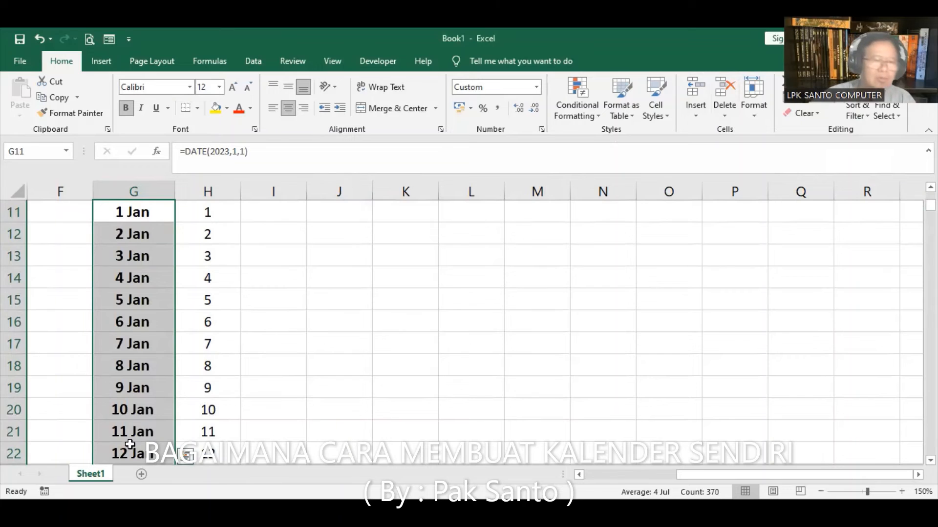
# Examine the filled dates in column G against the numbers in column H, from January into March, and return to the first rows
pyautogui.scroll(-2, 141, 421)
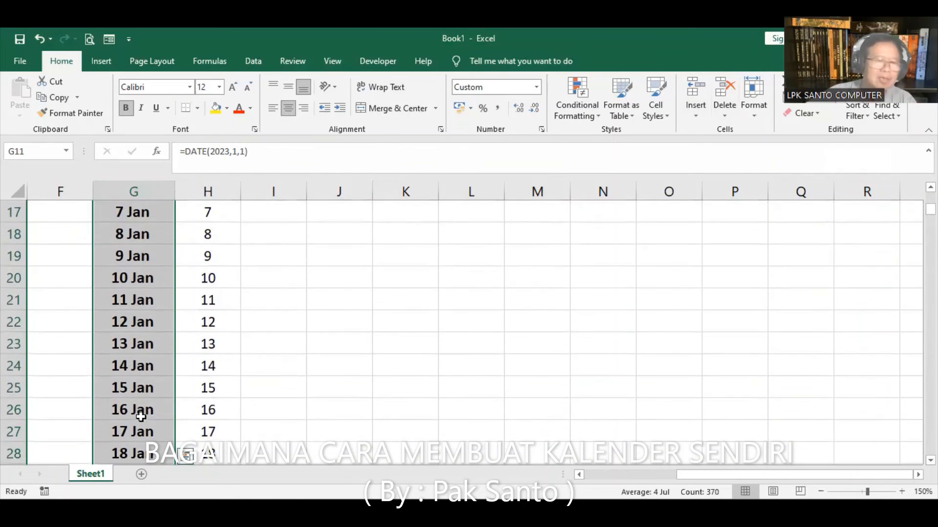
pyautogui.scroll(-1, 142, 416)
pyautogui.scroll(-1, 142, 417)
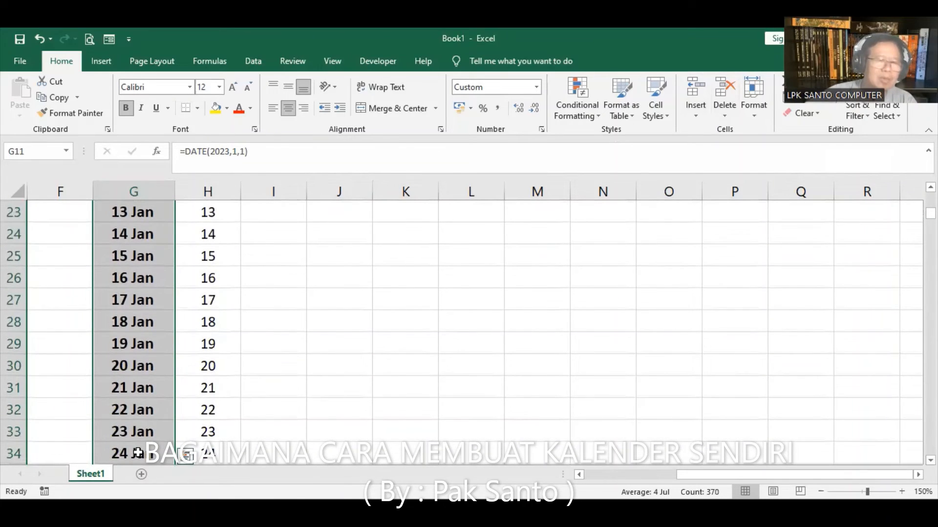
pyautogui.scroll(-1, 137, 453)
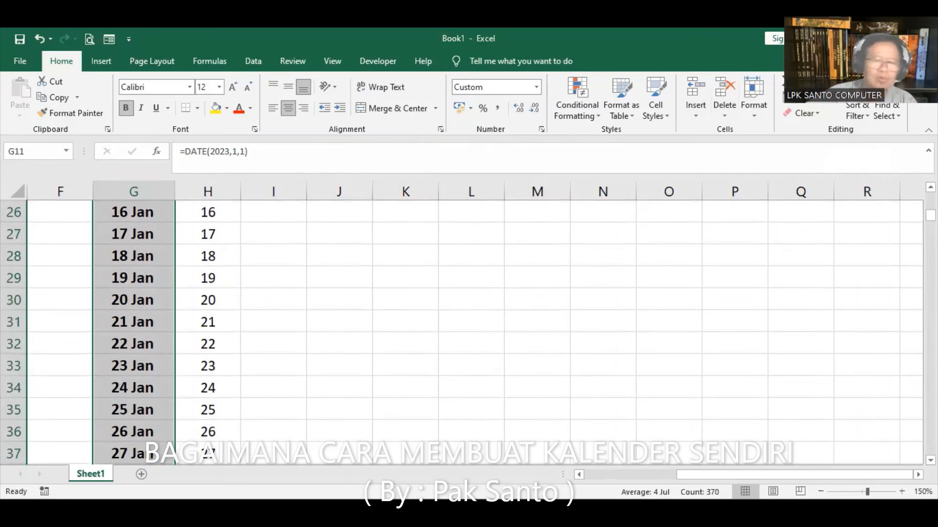
pyautogui.scroll(-1, 468, 332)
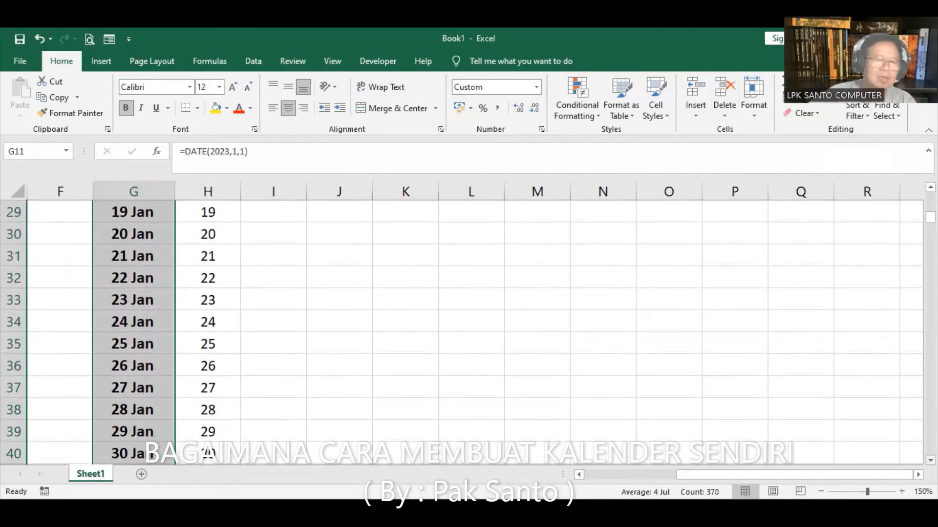
pyautogui.scroll(-1, 468, 332)
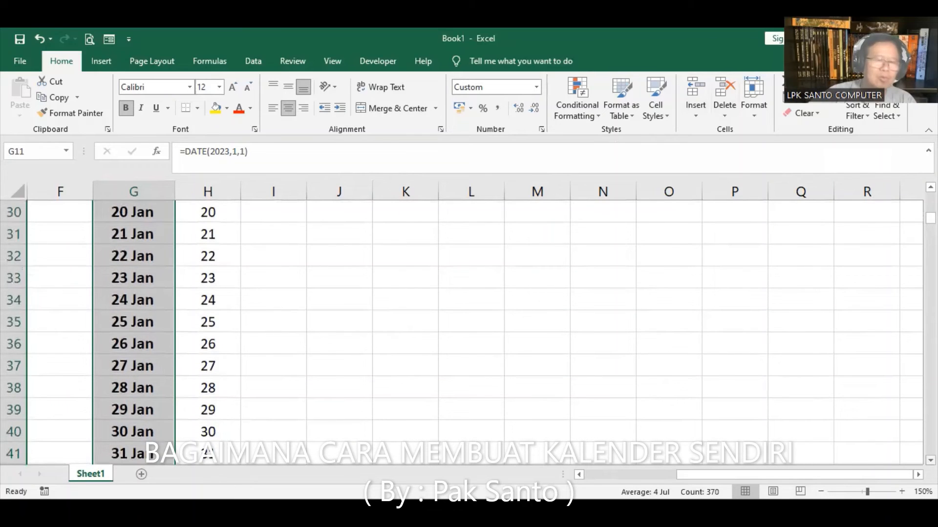
pyautogui.scroll(-1, 468, 332)
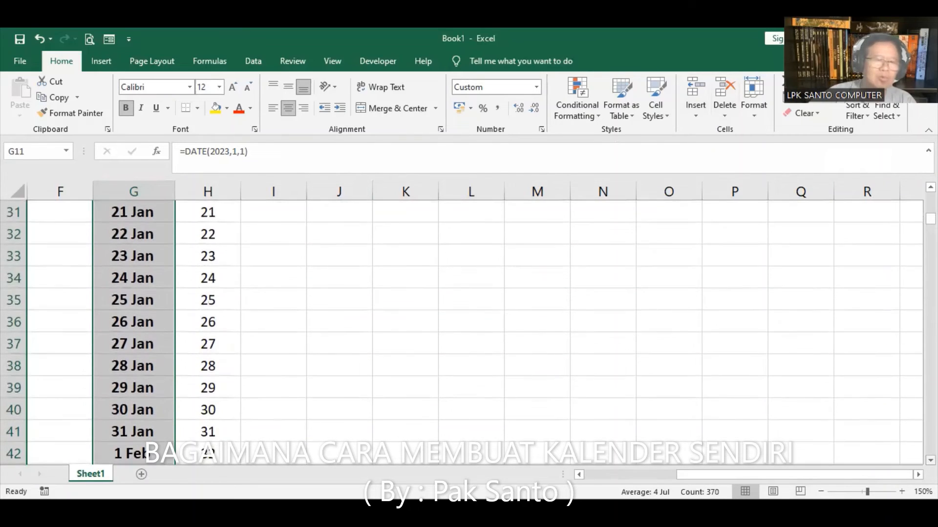
pyautogui.scroll(-5, 468, 332)
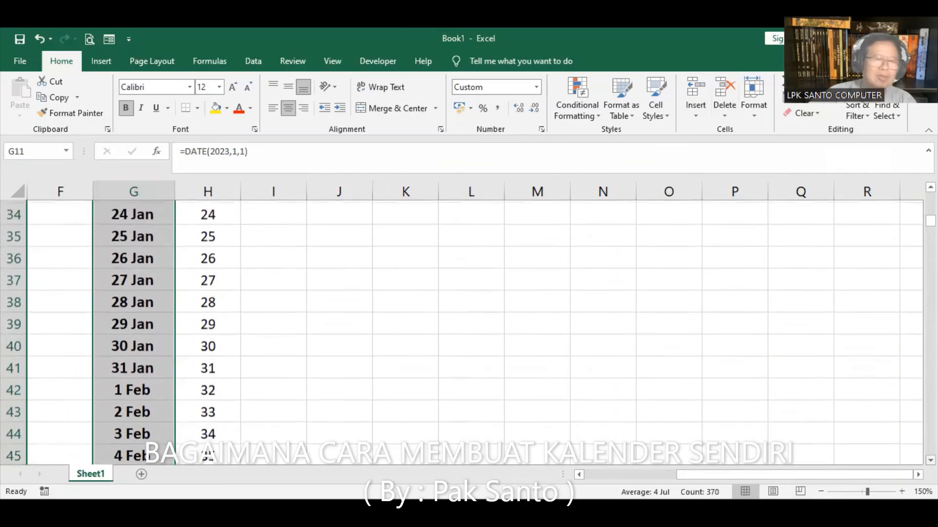
pyautogui.scroll(-10, 468, 332)
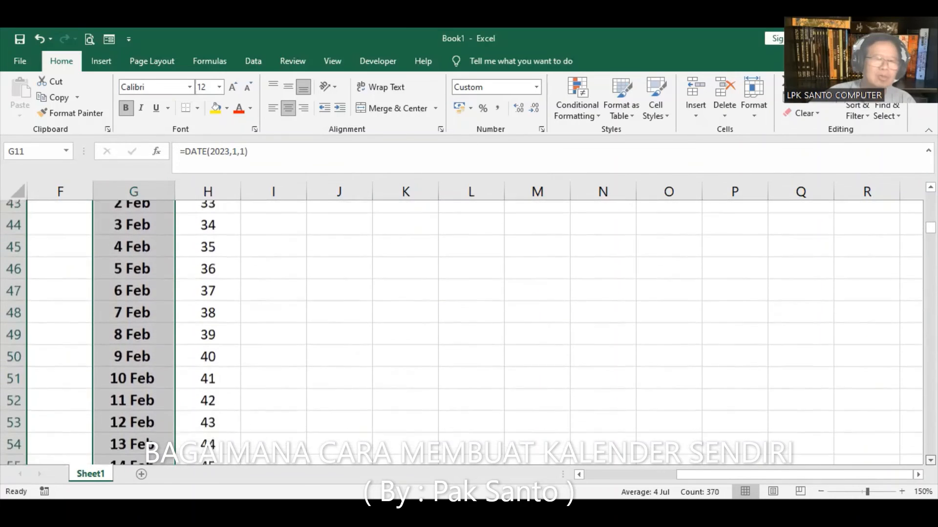
pyautogui.scroll(-9, 468, 332)
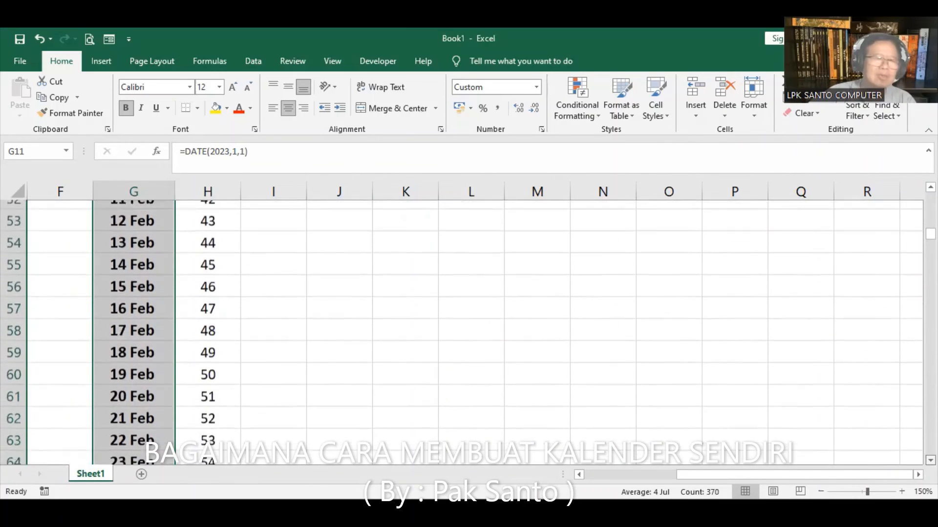
pyautogui.scroll(-2, 468, 332)
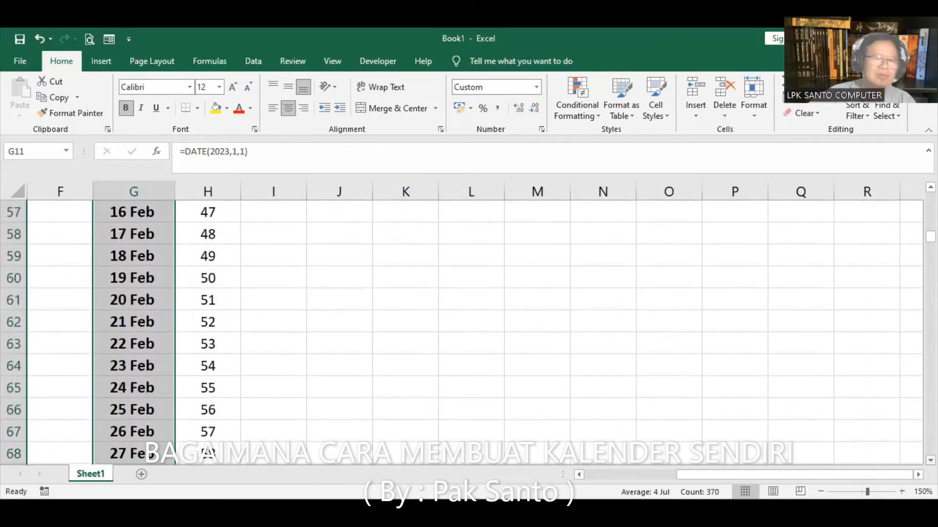
pyautogui.scroll(-1, 468, 332)
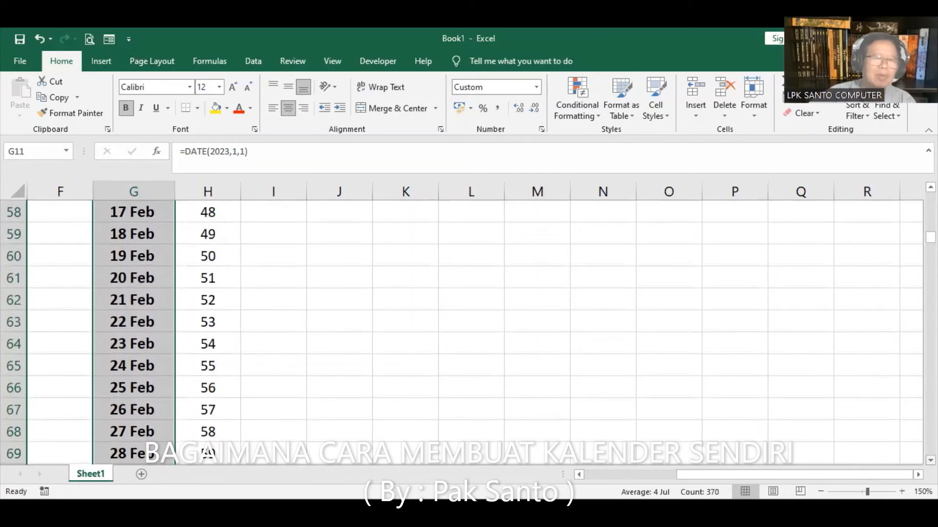
pyautogui.scroll(-1, 468, 333)
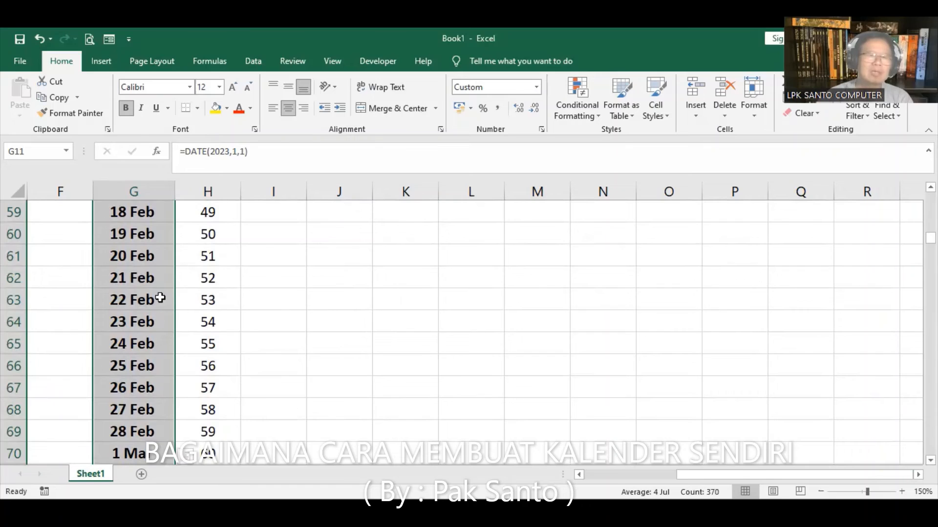
pyautogui.scroll(-4, 128, 288)
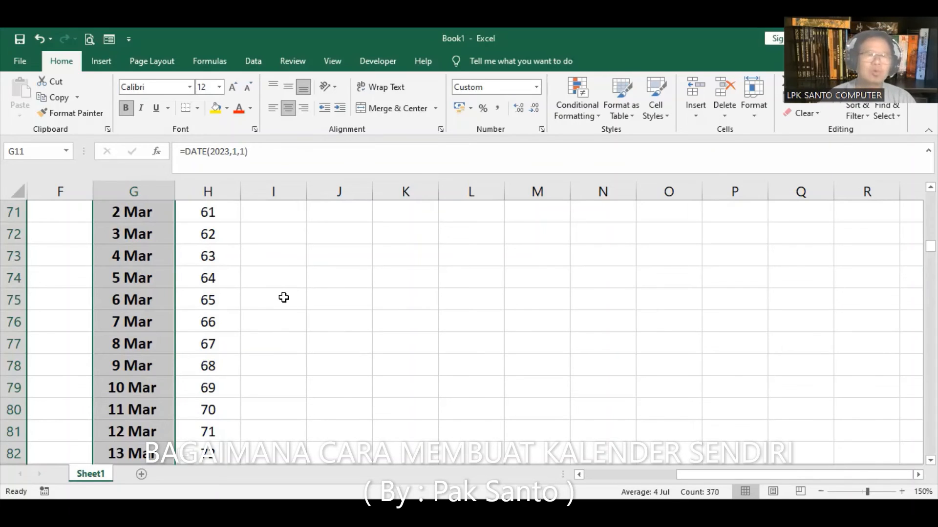
pyautogui.scroll(10, 284, 298)
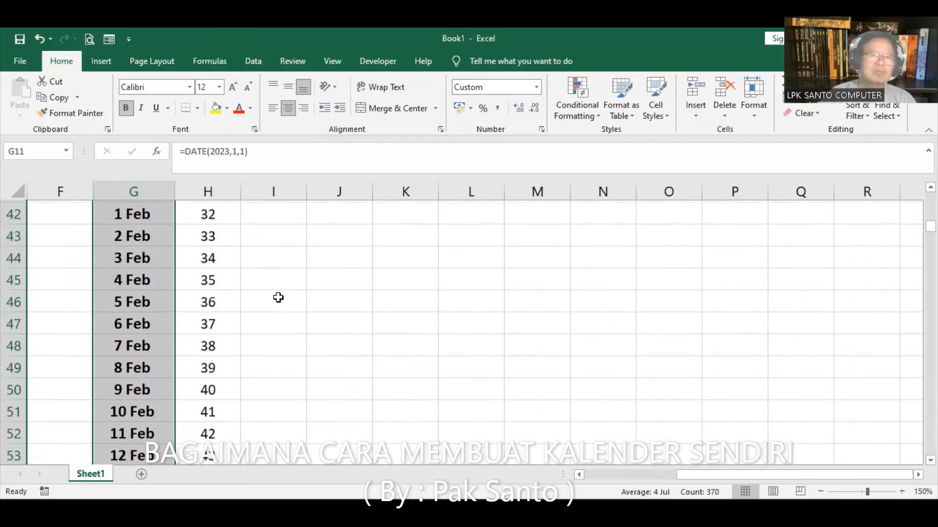
pyautogui.scroll(12, 279, 297)
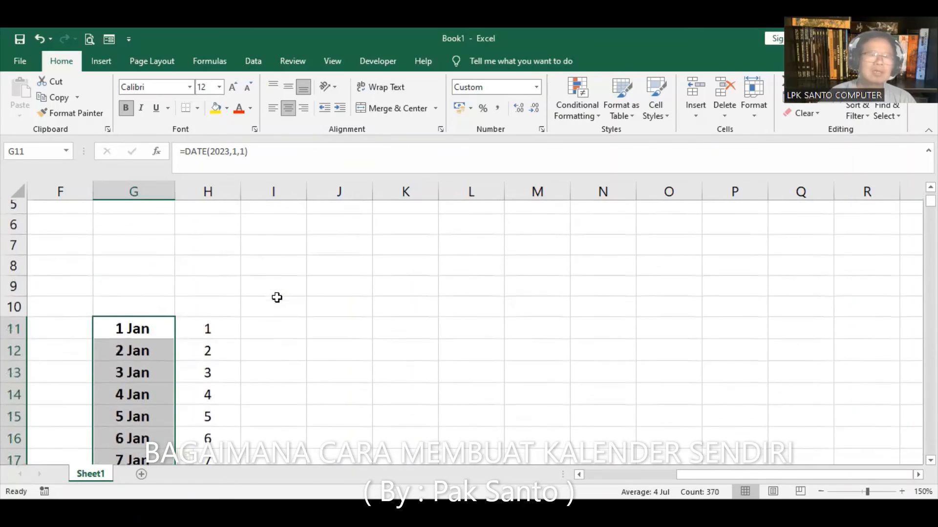
pyautogui.scroll(-2, 246, 290)
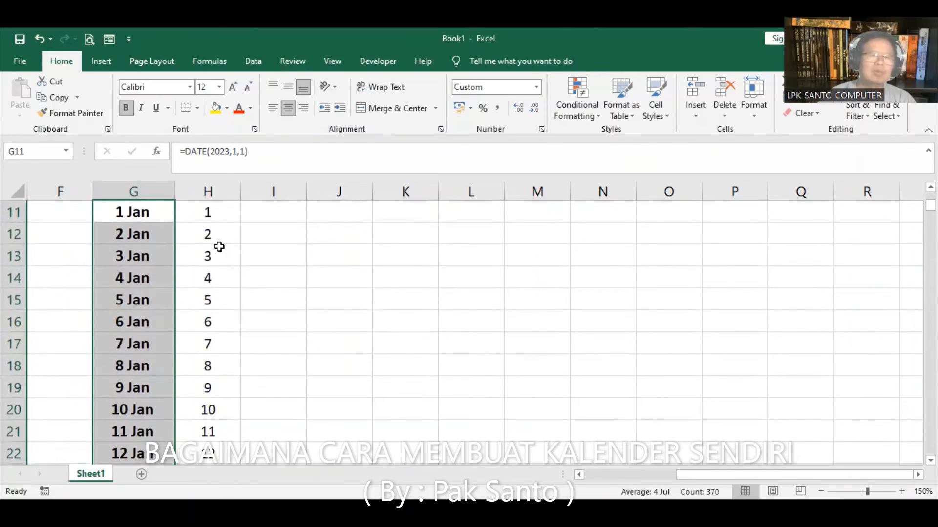
# Check the end of columns G and H, comparing the dates after 31 December with their numbers in rows 376 to 380
pyautogui.click(208, 275)
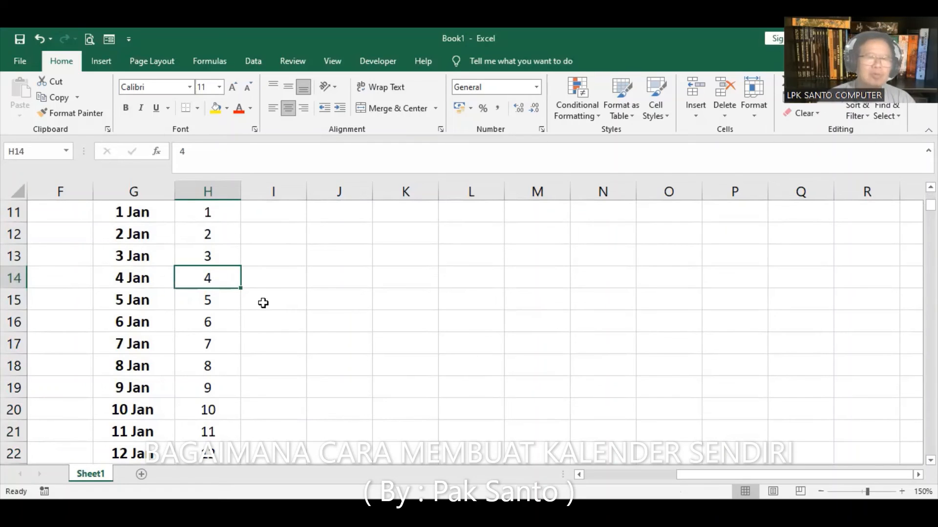
pyautogui.press('End')
pyautogui.press('Down')
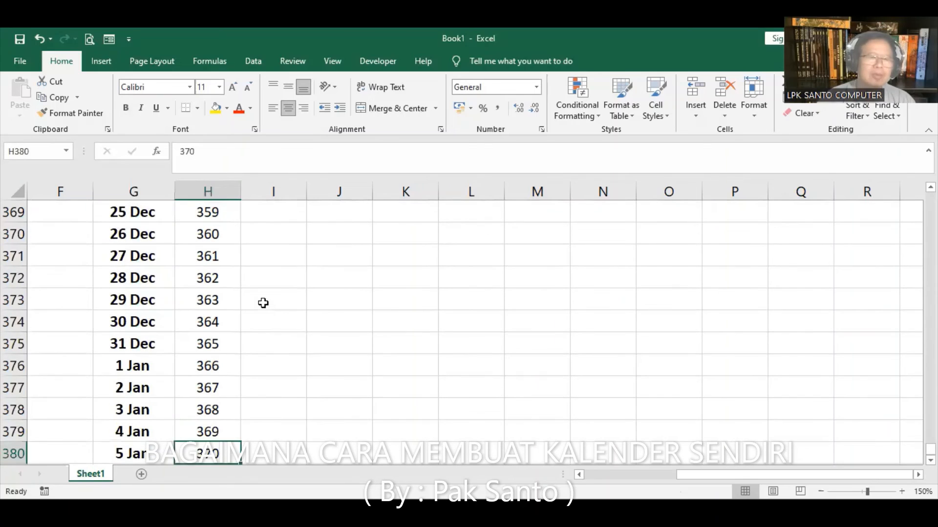
pyautogui.press('Up')
pyautogui.press('Up')
pyautogui.press('Up')
pyautogui.press('Up')
pyautogui.press('Left')
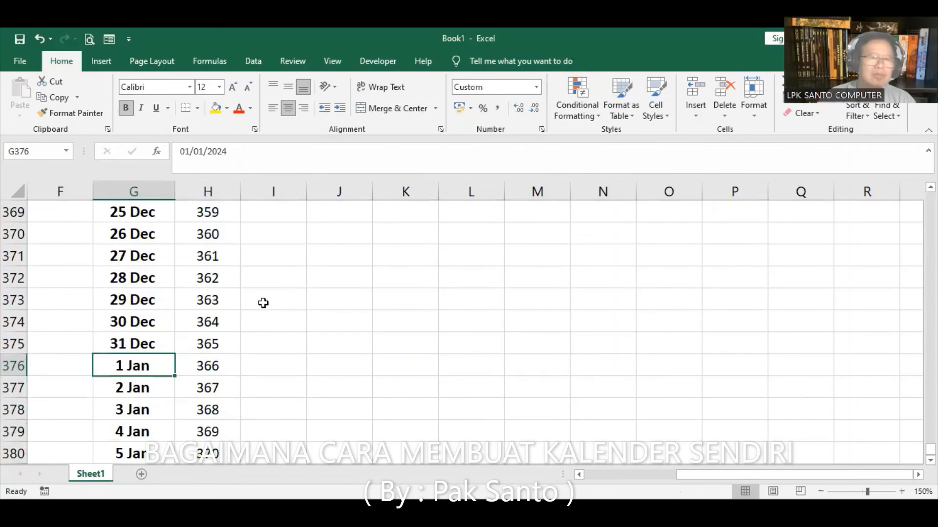
pyautogui.press('Right')
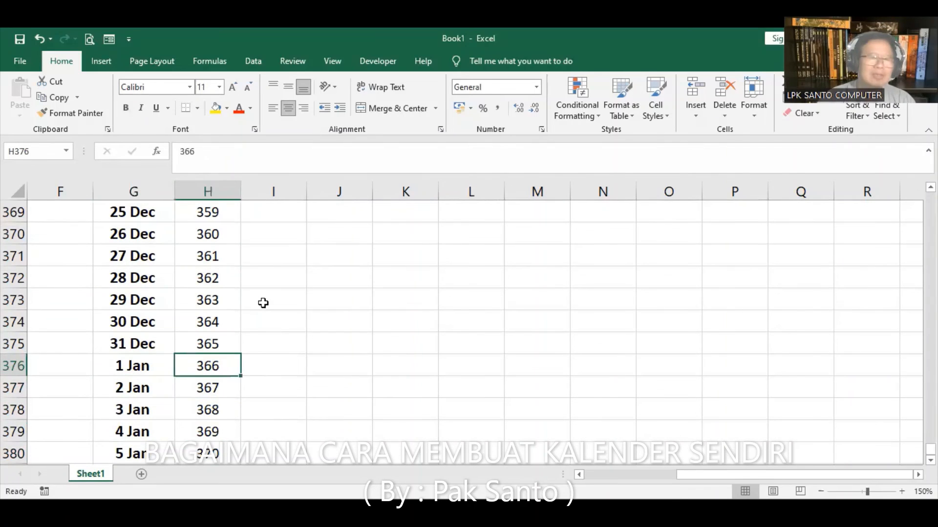
pyautogui.press('Down')
pyautogui.press('Down')
pyautogui.press('Down')
pyautogui.press('Down')
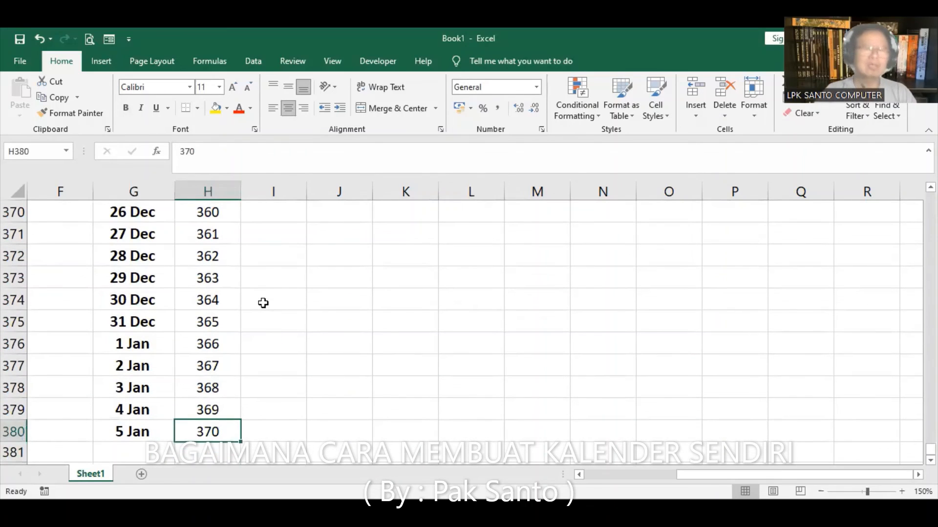
pyautogui.press('Up')
pyautogui.press('Up')
pyautogui.press('Up')
pyautogui.press('Up')
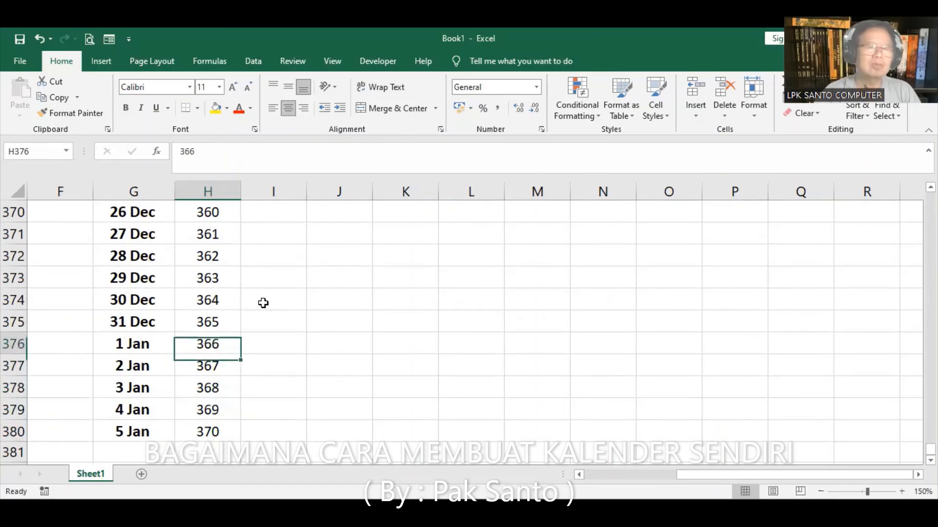
pyautogui.press('Left')
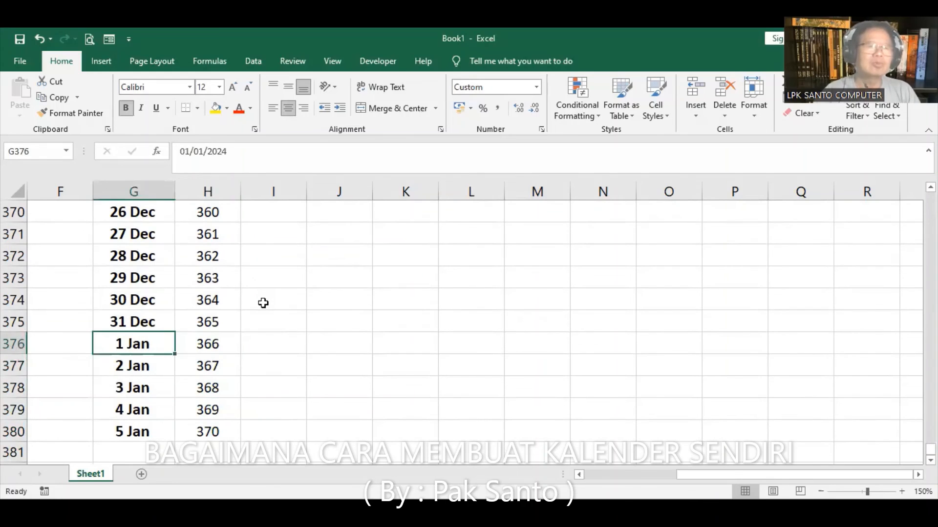
# Return from the 31 December cell to the first date in G11 and view the available fill options
pyautogui.press('Up')
pyautogui.press('End')
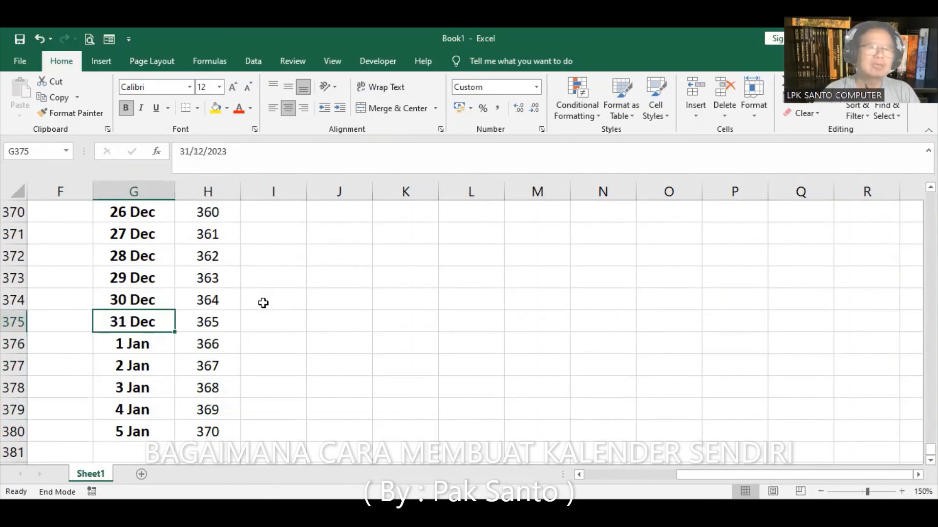
pyautogui.press('Up')
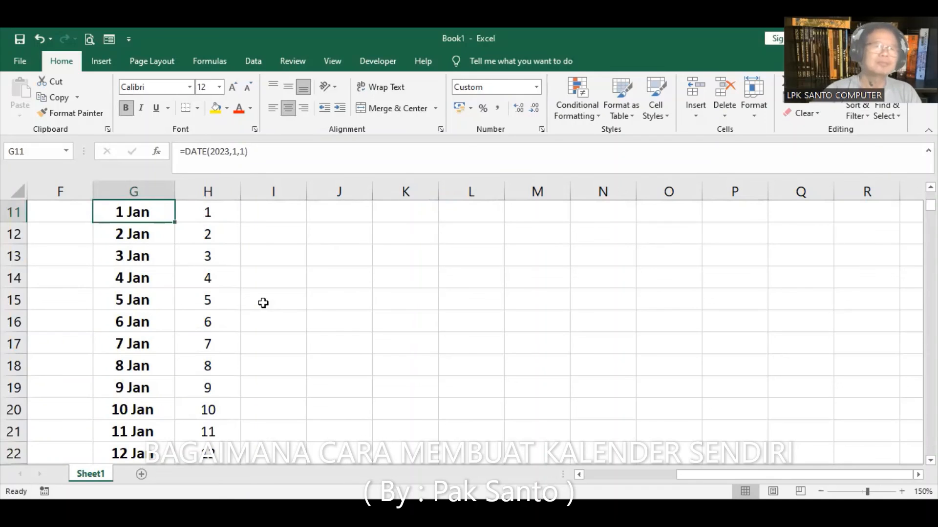
pyautogui.press('Down')
pyautogui.press('Up')
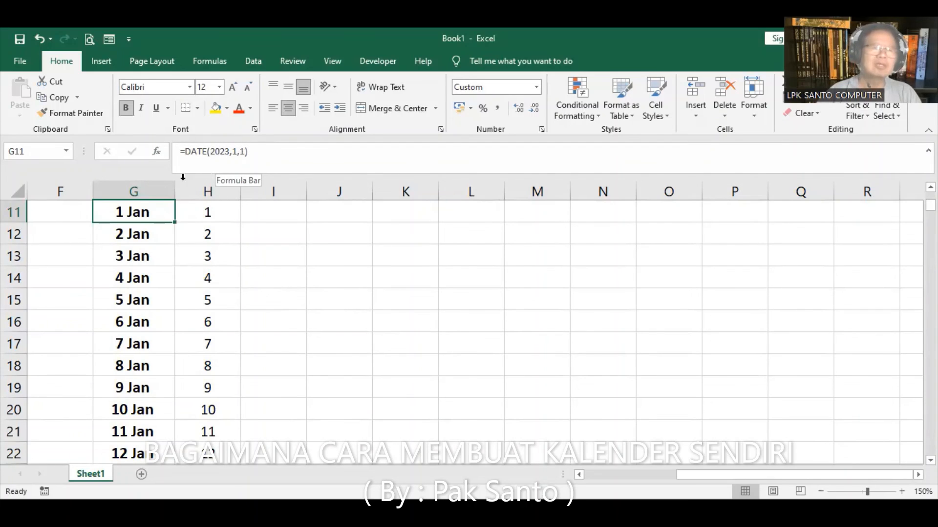
pyautogui.click(133, 235)
pyautogui.click(139, 212)
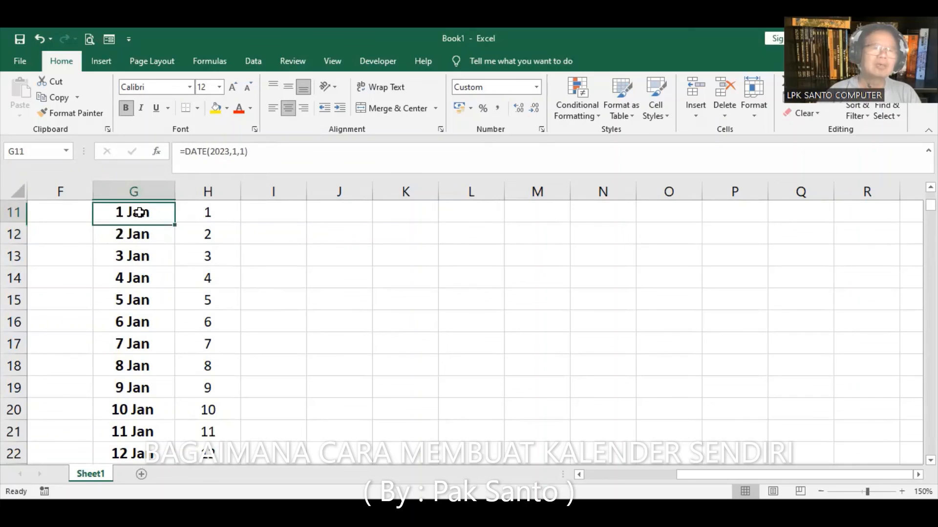
pyautogui.click(804, 95)
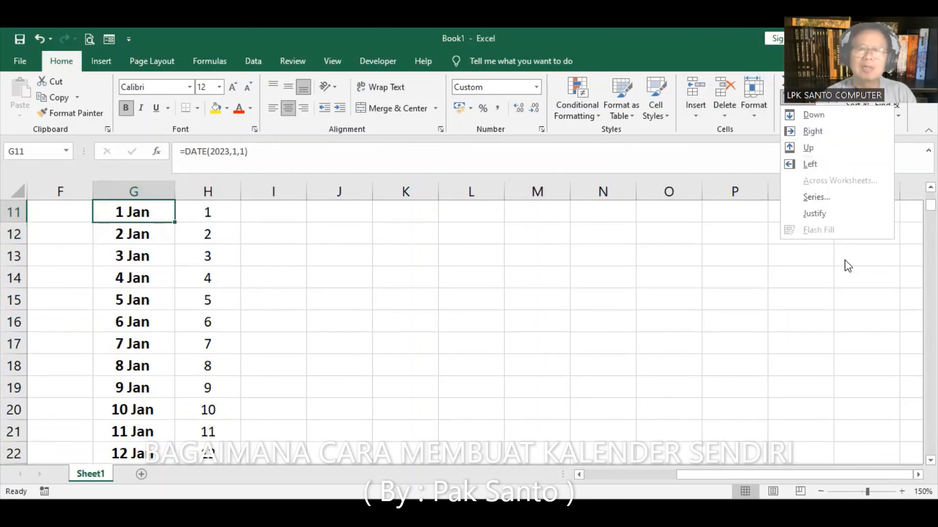
pyautogui.click(287, 274)
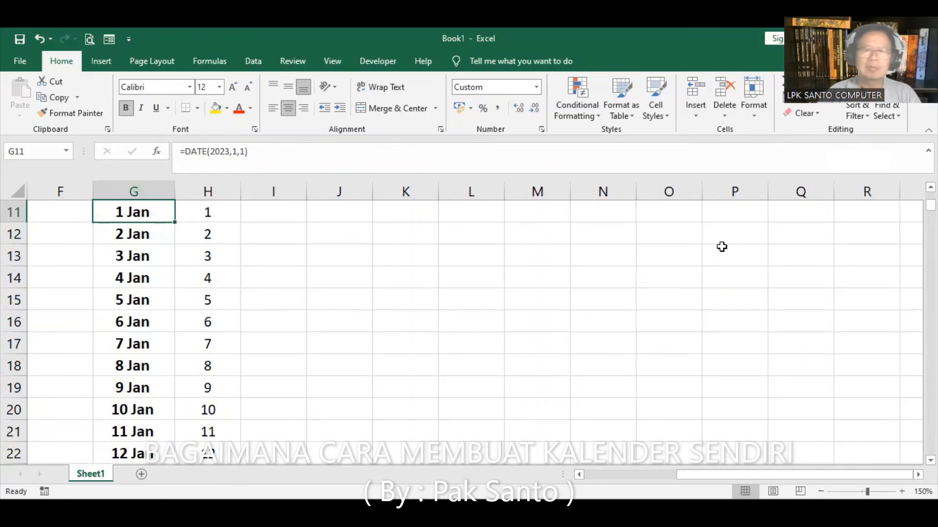